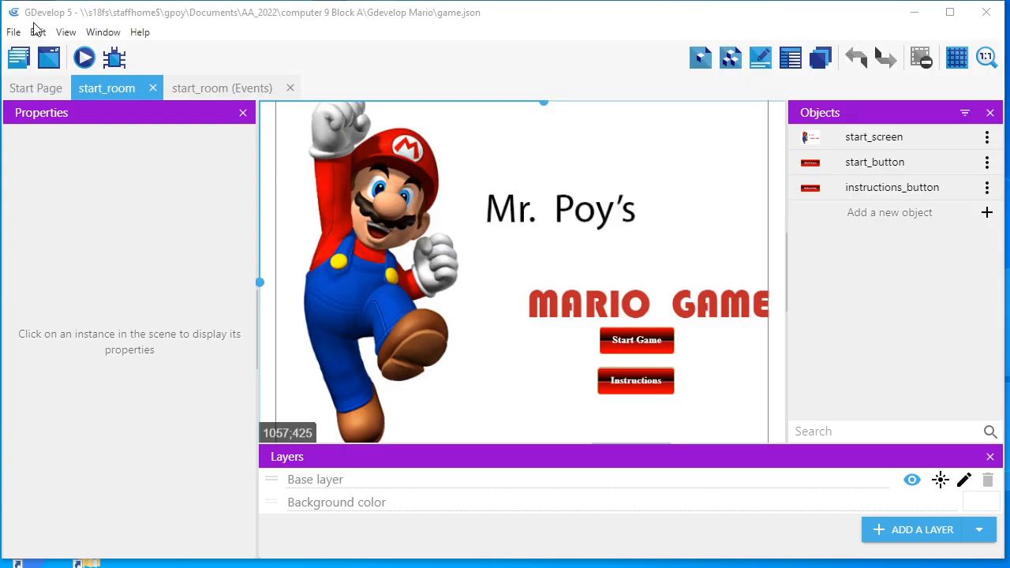
{"action": "mouse_move", "coordinate": [2, 27]}
{"action": "left_mouse_down"}
{"action": "mouse_move", "coordinate": [18, 49]}
{"action": "mouse_move", "coordinate": [31, 21]}
{"action": "left_mouse_up"}
{"action": "mouse_move", "coordinate": [232, 26]}
{"action": "left_mouse_down"}
{"action": "mouse_move", "coordinate": [255, 26]}
{"action": "mouse_move", "coordinate": [228, 40]}
{"action": "mouse_move", "coordinate": [263, 41]}
{"action": "mouse_move", "coordinate": [251, 16]}
{"action": "mouse_move", "coordinate": [232, 24]}
{"action": "left_mouse_up"}
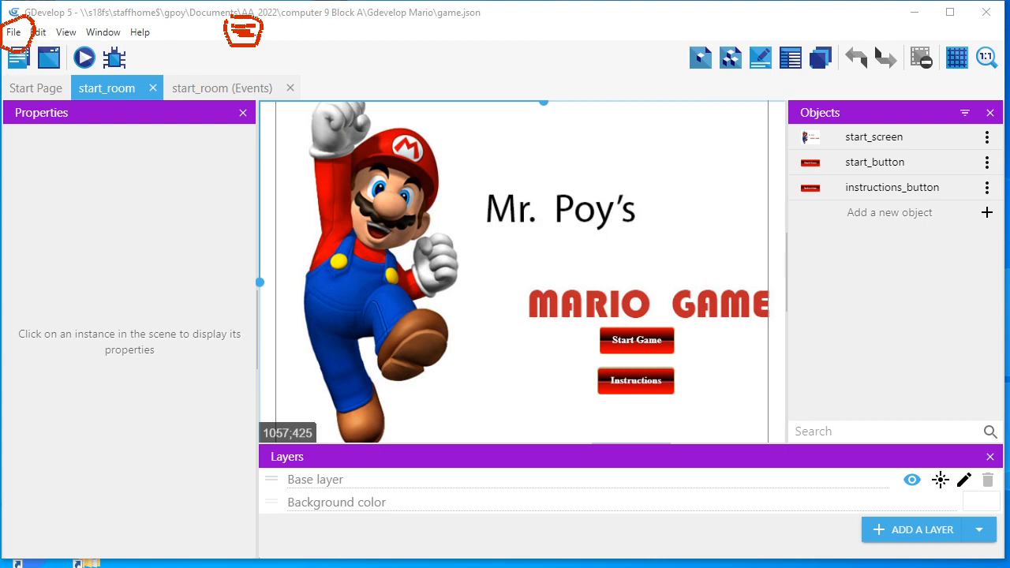
{"action": "key", "text": "Escape"}
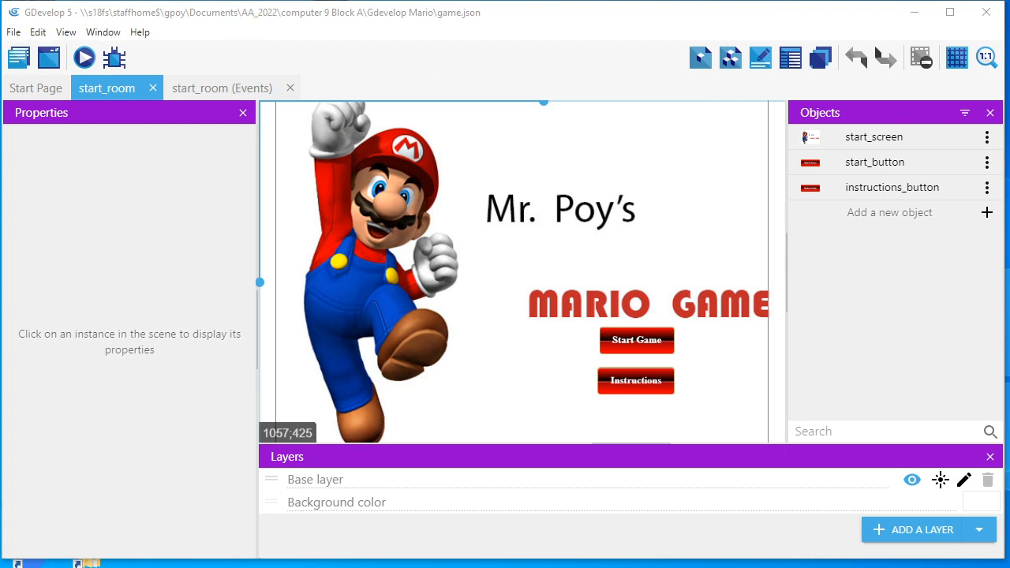
- Open the project export options and choose the local folder HTML5 build
{"action": "left_click", "coordinate": [13, 33]}
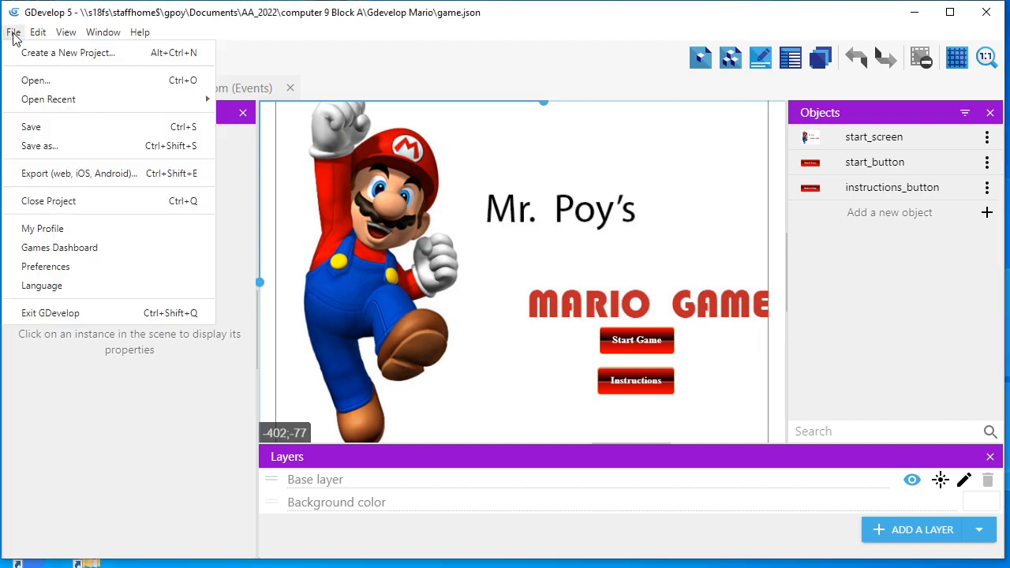
{"action": "left_click", "coordinate": [101, 184]}
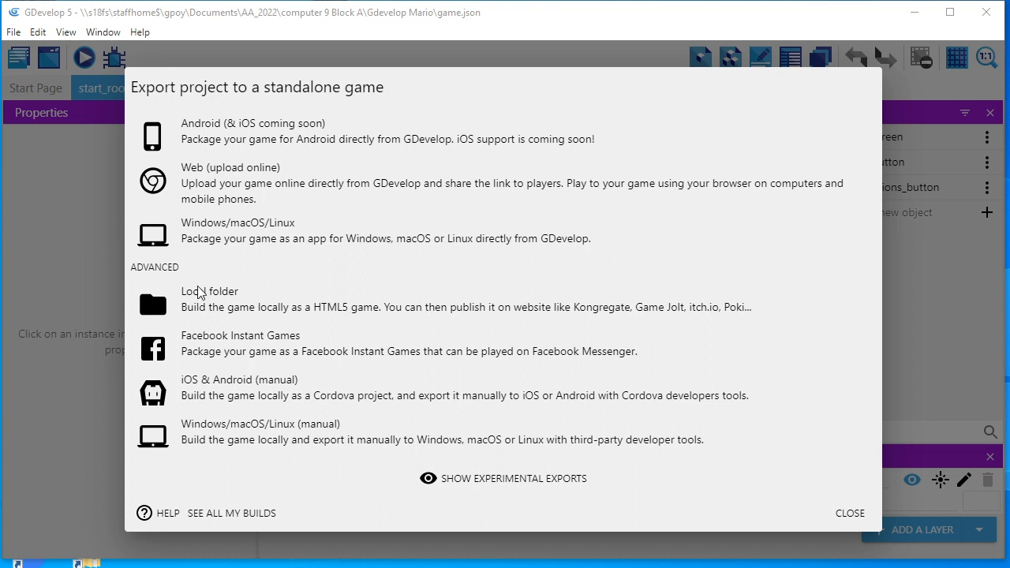
{"action": "mouse_move", "coordinate": [228, 278]}
{"action": "left_mouse_down"}
{"action": "mouse_move", "coordinate": [150, 278]}
{"action": "mouse_move", "coordinate": [126, 300]}
{"action": "mouse_move", "coordinate": [131, 321]}
{"action": "mouse_move", "coordinate": [245, 338]}
{"action": "mouse_move", "coordinate": [359, 327]}
{"action": "mouse_move", "coordinate": [389, 298]}
{"action": "mouse_move", "coordinate": [289, 277]}
{"action": "mouse_move", "coordinate": [243, 282]}
{"action": "left_mouse_up"}
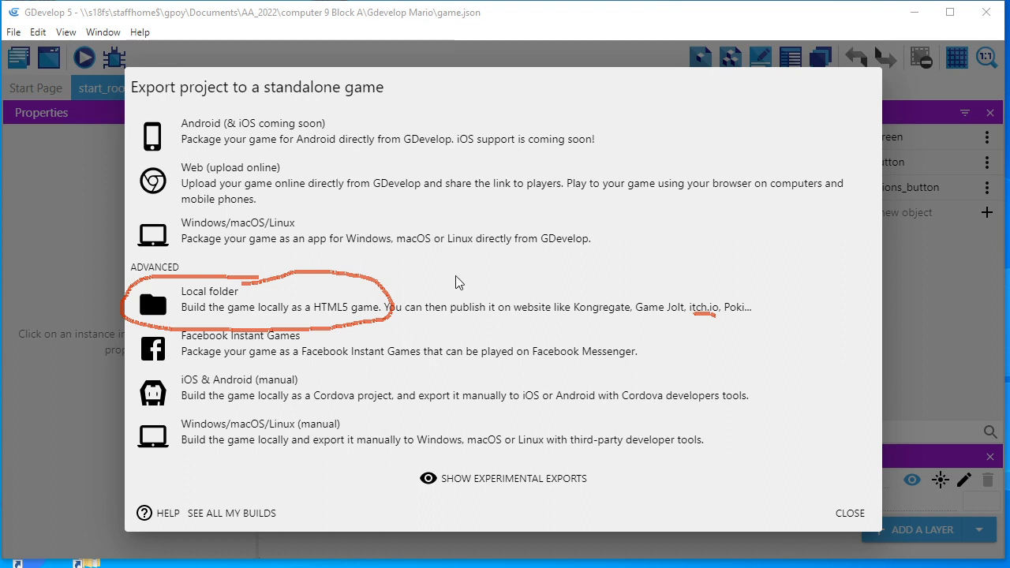
{"action": "mouse_move", "coordinate": [583, 242]}
{"action": "left_mouse_down"}
{"action": "mouse_move", "coordinate": [405, 277]}
{"action": "mouse_move", "coordinate": [449, 293]}
{"action": "left_mouse_up"}
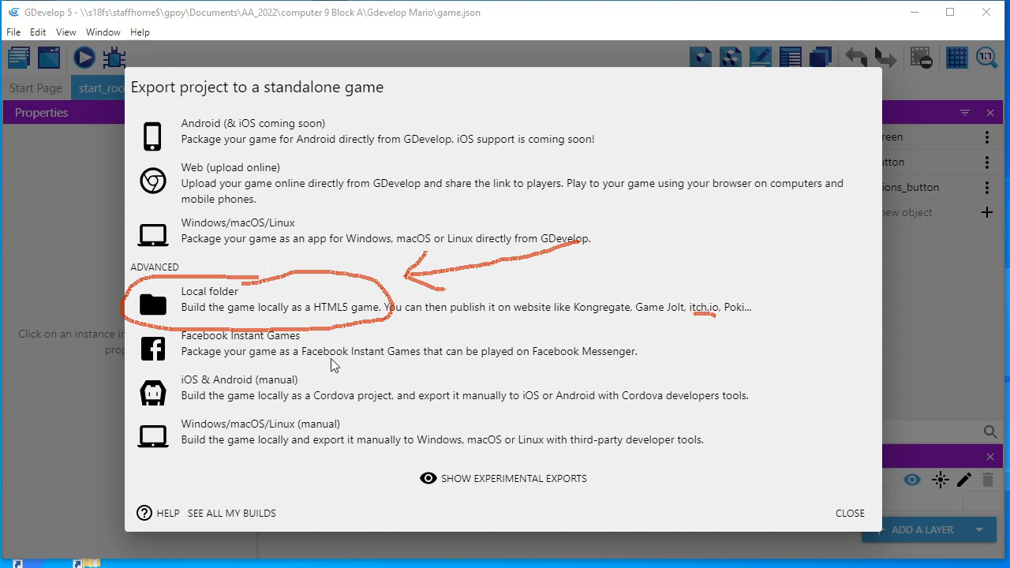
{"action": "left_click_drag", "start_coordinate": [316, 317], "coordinate": [348, 317]}
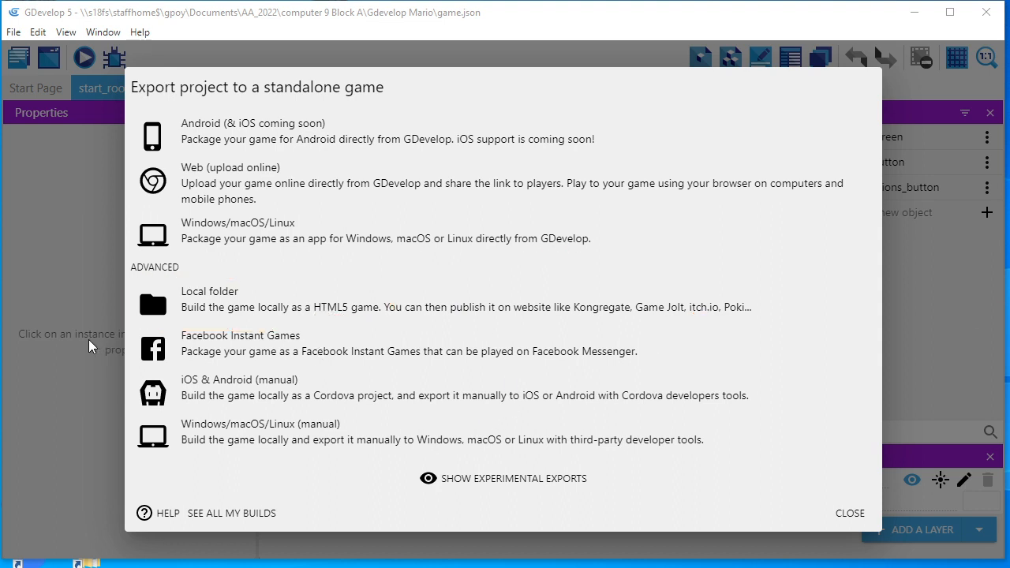
{"action": "left_click", "coordinate": [158, 306]}
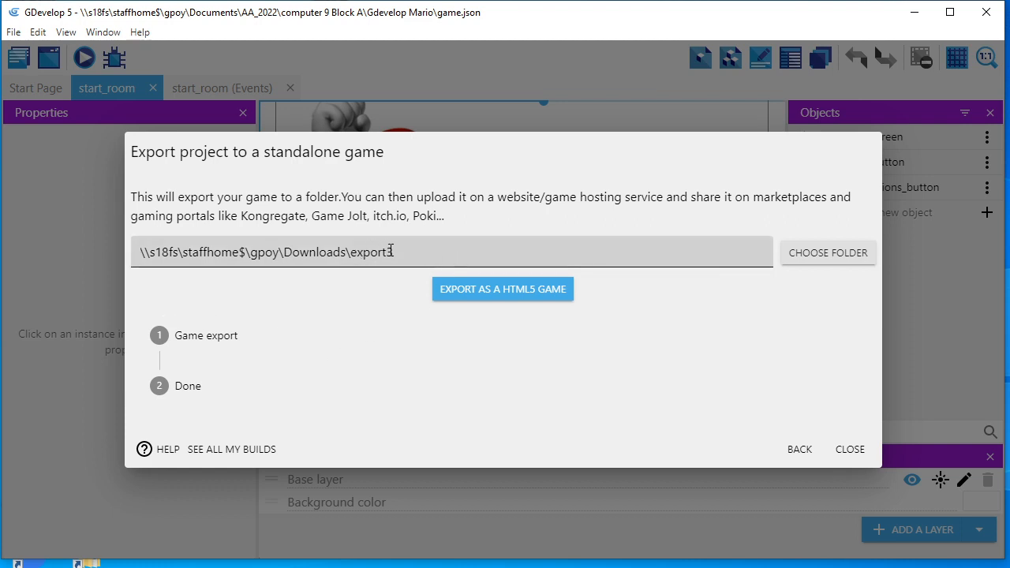
- Remove the trailing number from the export path so that it ends in Downloads\export
{"action": "left_click_drag", "start_coordinate": [390, 251], "coordinate": [387, 252]}
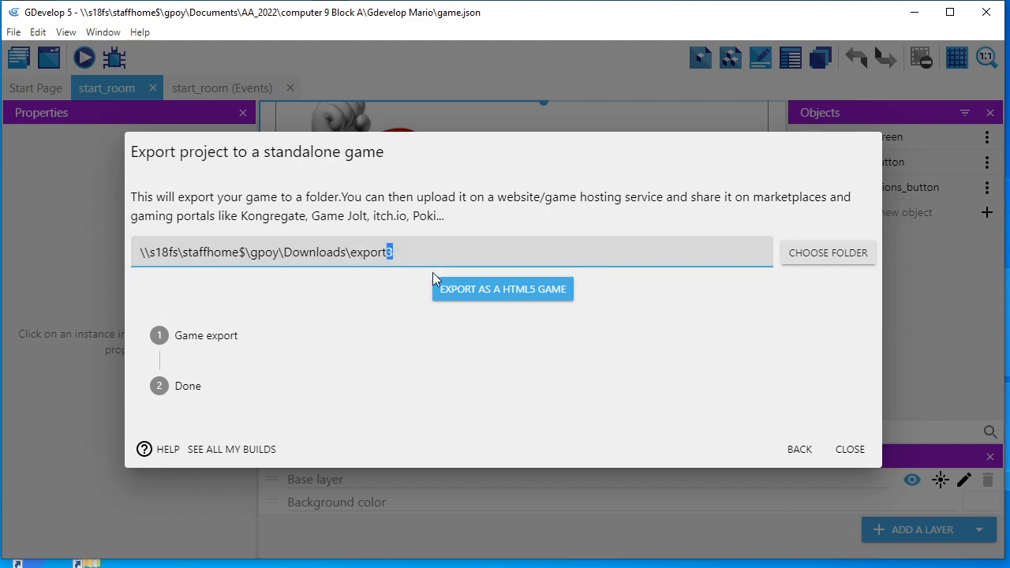
{"action": "key", "text": "BackSpace"}
{"action": "left_click", "coordinate": [834, 252]}
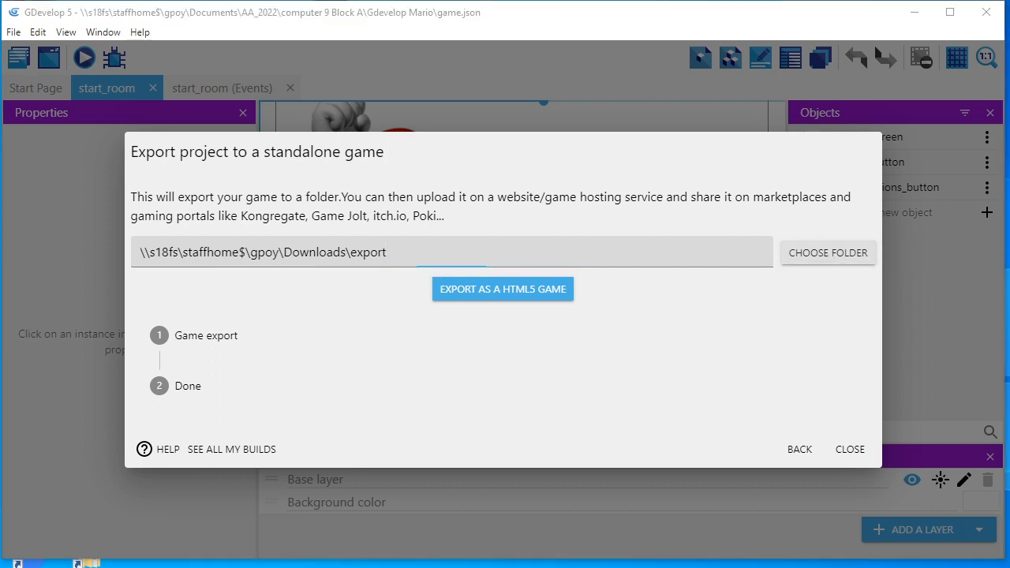
{"action": "mouse_move", "coordinate": [841, 221]}
{"action": "left_mouse_down"}
{"action": "mouse_move", "coordinate": [816, 224]}
{"action": "mouse_move", "coordinate": [908, 278]}
{"action": "mouse_move", "coordinate": [794, 235]}
{"action": "left_mouse_up"}
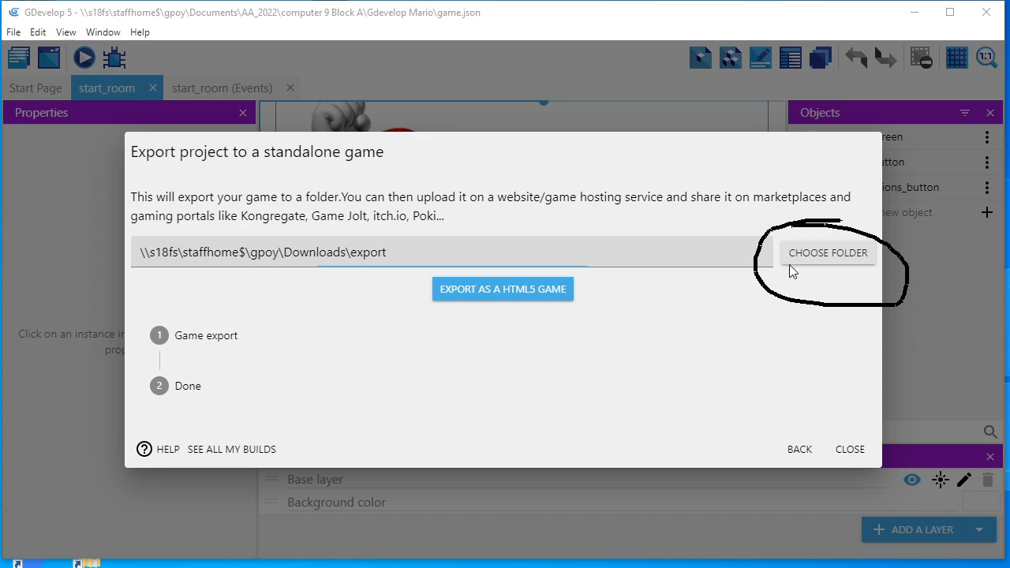
{"action": "key", "text": "Escape"}
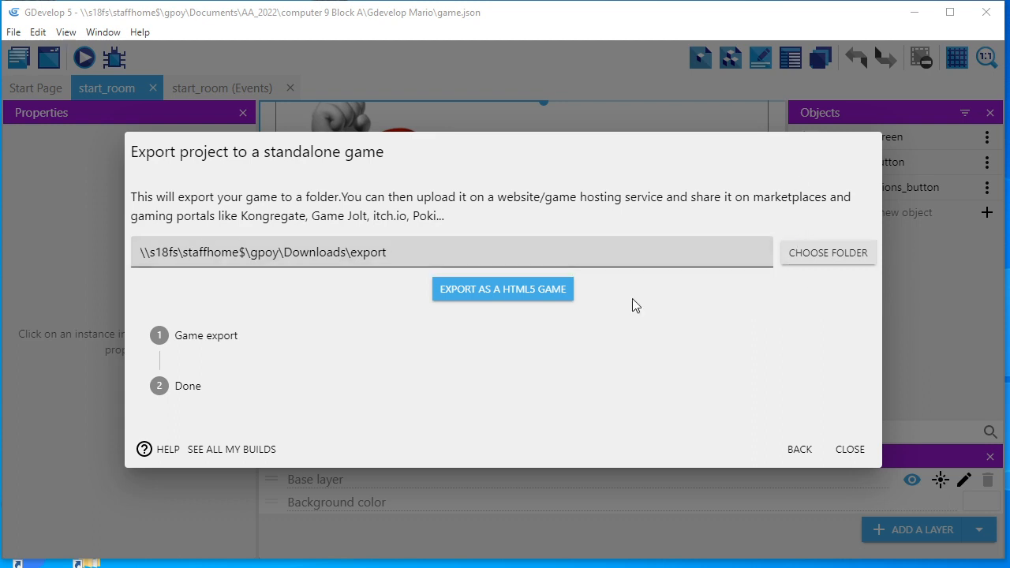
- Browse for an export folder and create a new folder named export in Downloads
{"action": "left_click", "coordinate": [828, 253]}
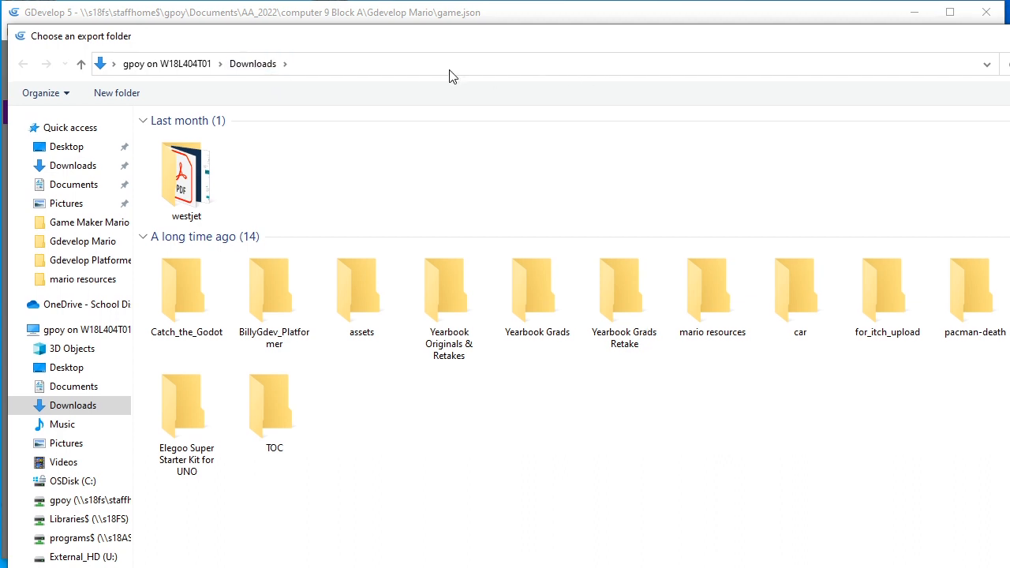
{"action": "left_click", "coordinate": [109, 95]}
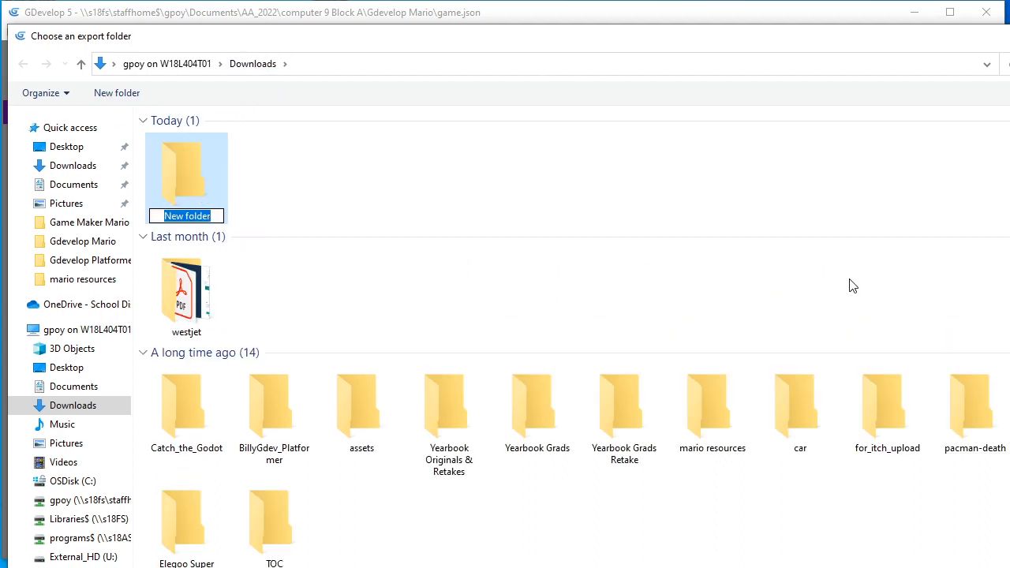
{"action": "type", "text": "exp"}
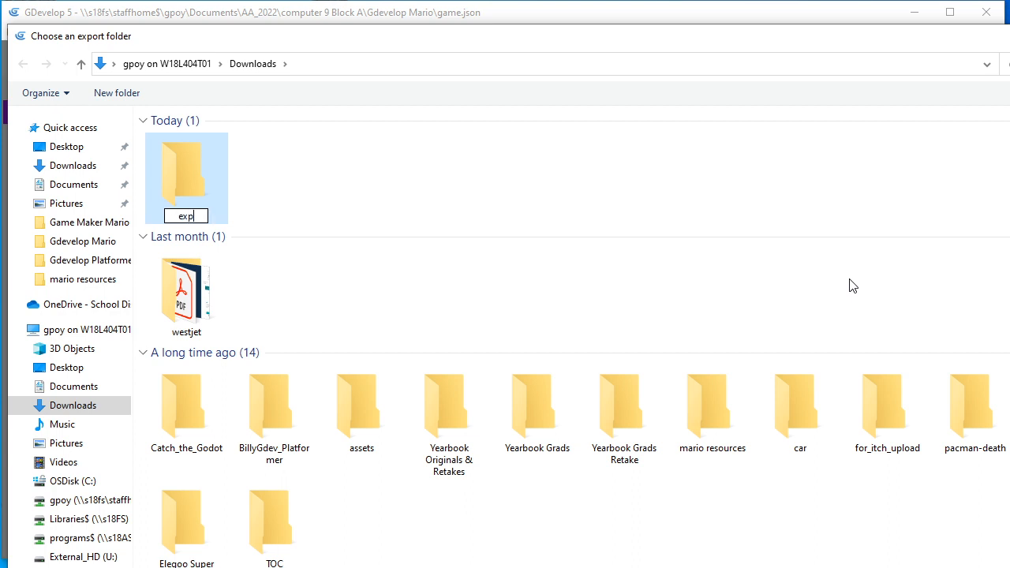
{"action": "type", "text": "ort"}
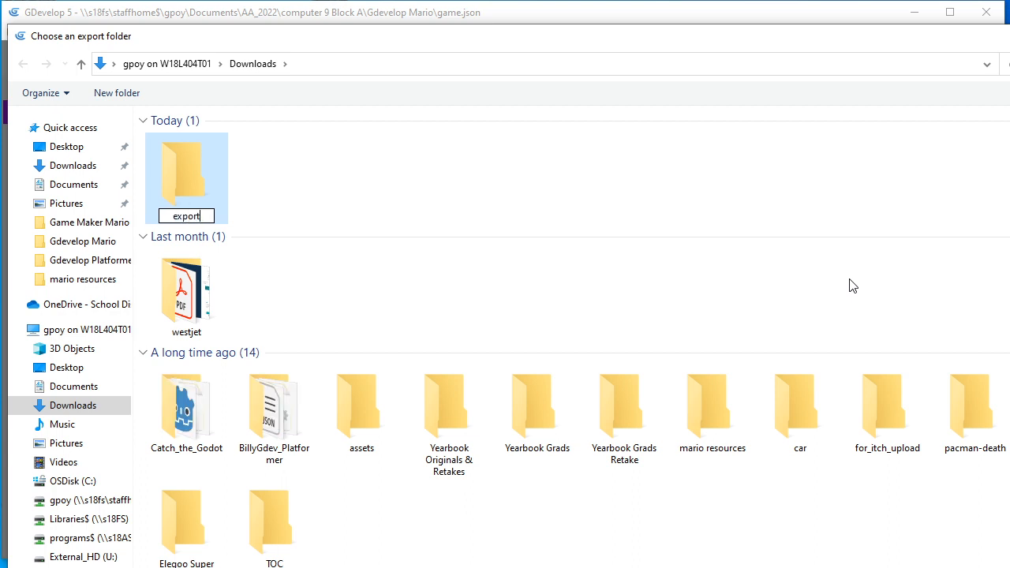
{"action": "key", "text": "Return"}
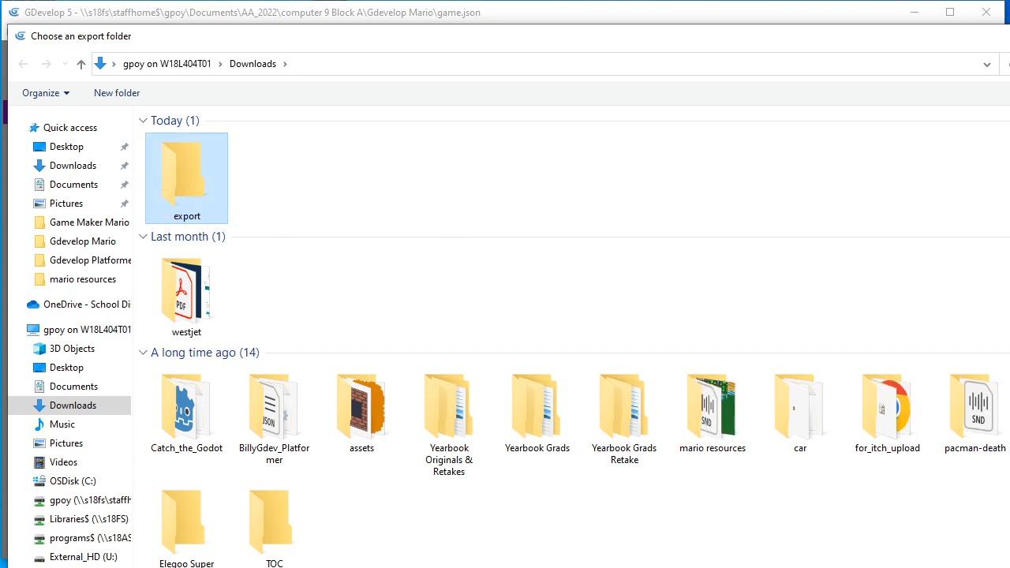
- Select the export folder as the destination and export the project as an HTML5 game
{"action": "left_click_drag", "start_coordinate": [1009, 567], "coordinate": [908, 479]}
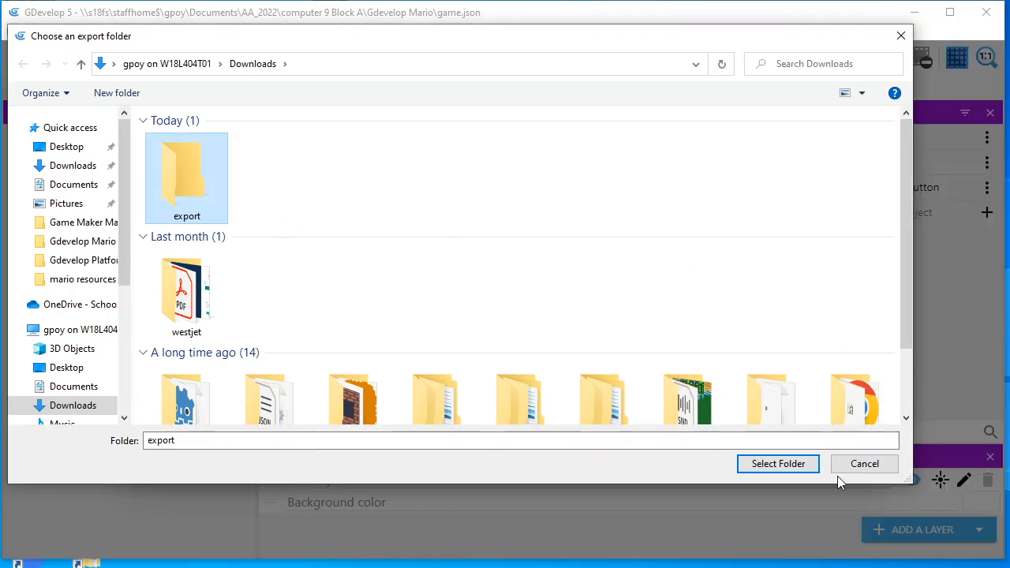
{"action": "left_click", "coordinate": [778, 464]}
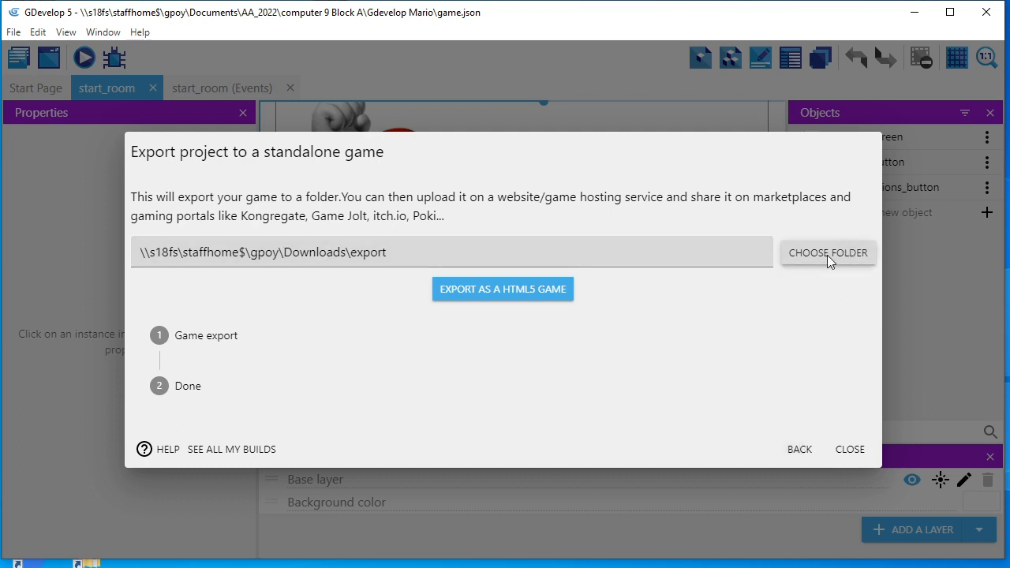
{"action": "left_click", "coordinate": [525, 291]}
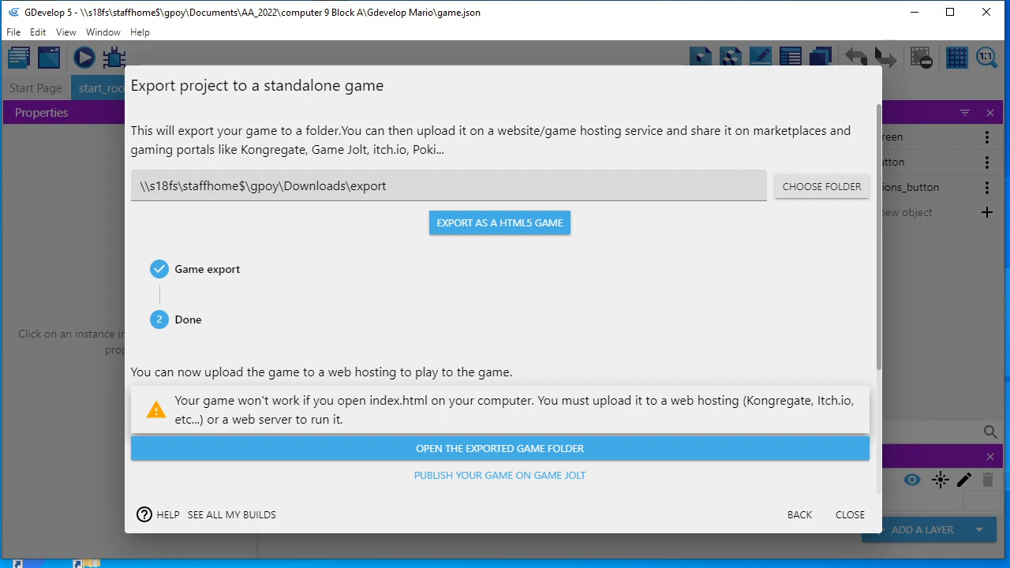
- Switch to File Explorer, open the export folder in Downloads and look through the exported files
{"action": "key", "text": "alt+Tab"}
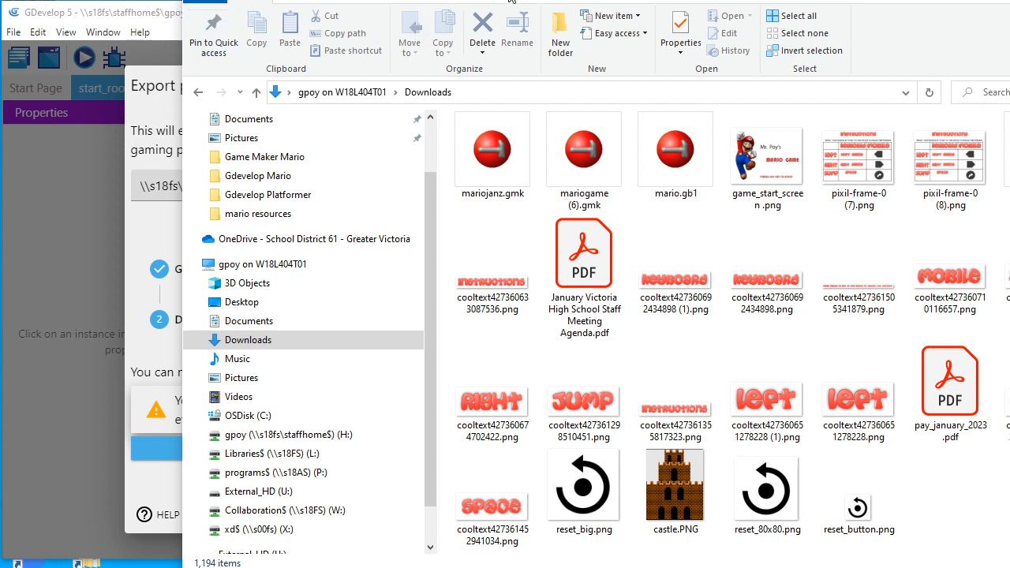
{"action": "left_click_drag", "start_coordinate": [528, 0], "coordinate": [457, 28]}
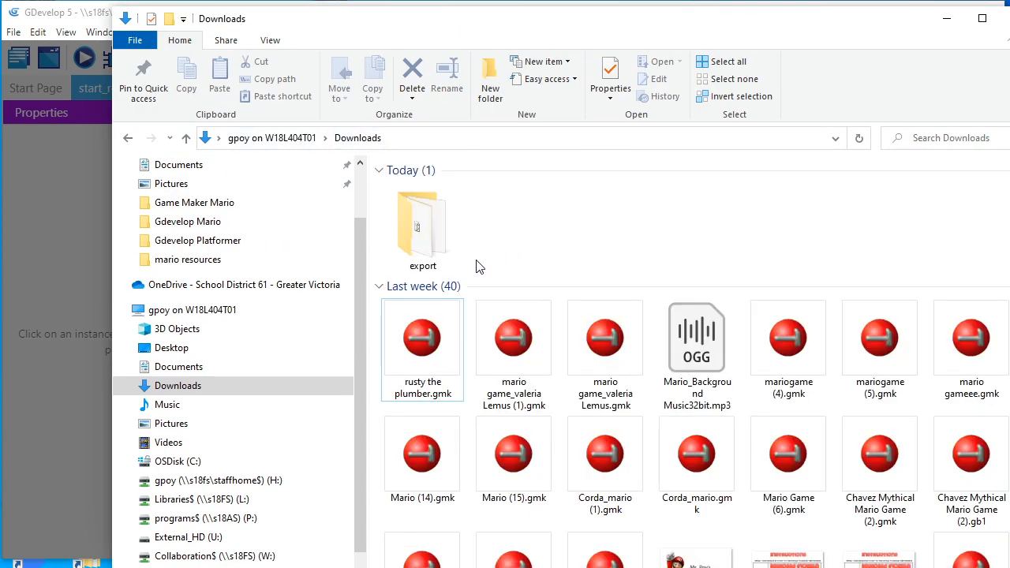
{"action": "double_click", "coordinate": [407, 238]}
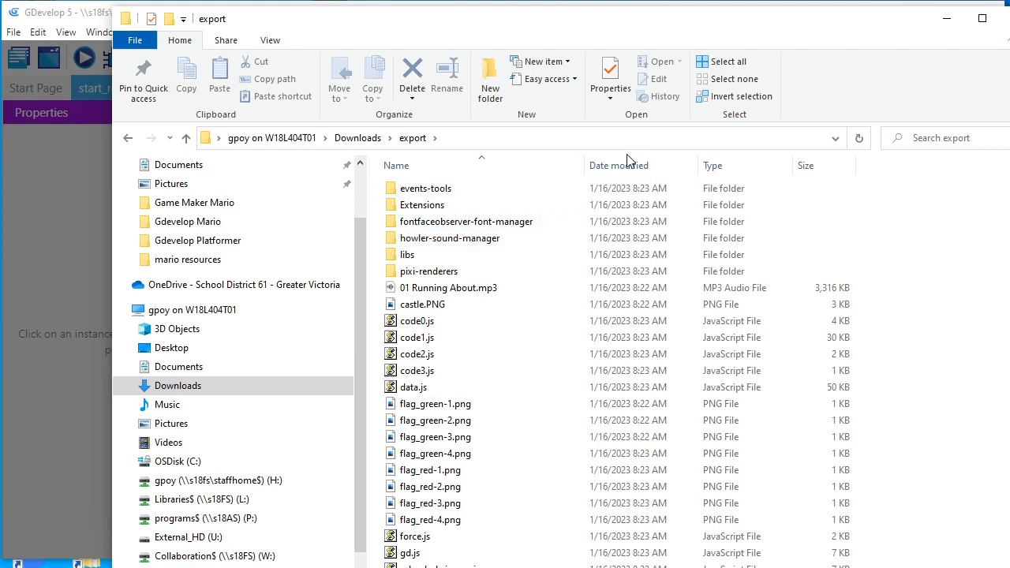
{"action": "scroll", "coordinate": [434, 506], "scroll_direction": "down", "scroll_amount": 15}
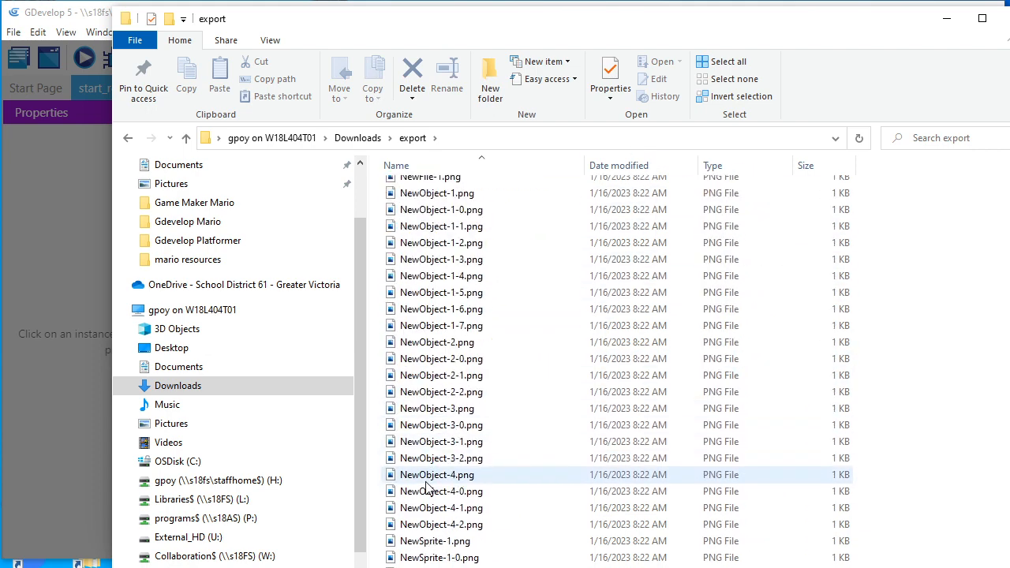
{"action": "scroll", "coordinate": [433, 543], "scroll_direction": "down", "scroll_amount": 11}
{"action": "scroll", "coordinate": [402, 549], "scroll_direction": "up", "scroll_amount": 20}
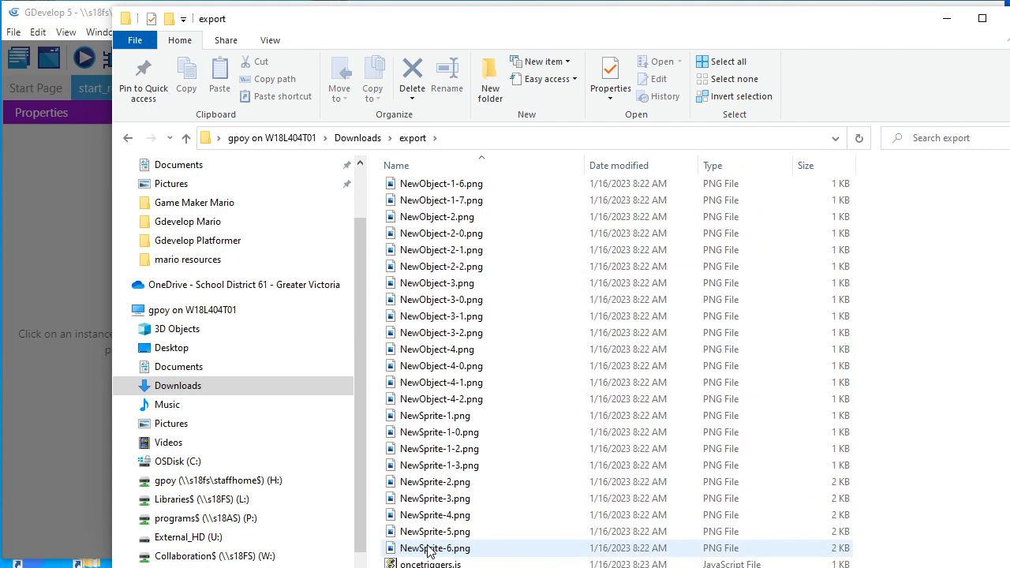
{"action": "scroll", "coordinate": [426, 525], "scroll_direction": "up", "scroll_amount": 7}
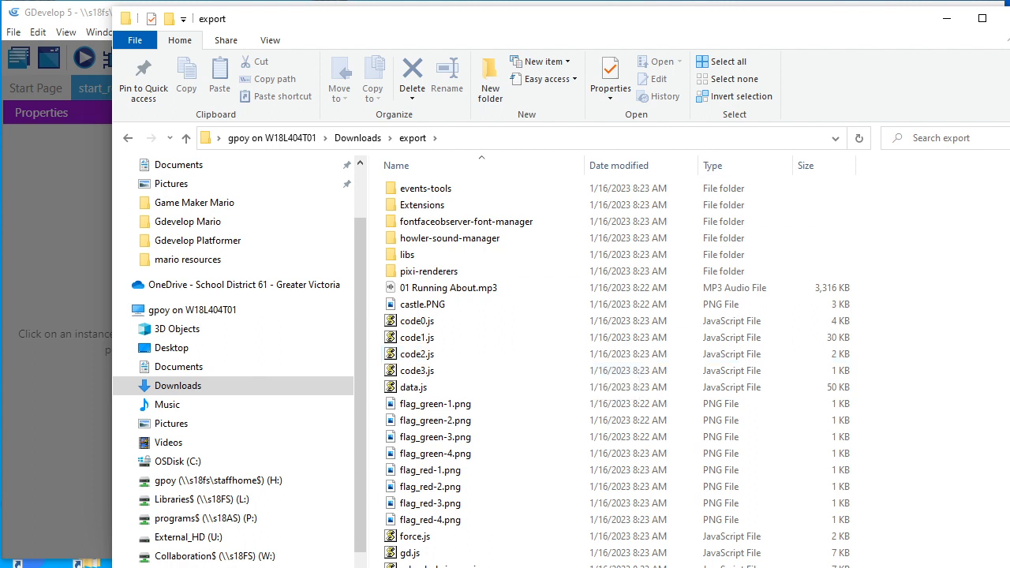
- Compress the entire contents of the export folder into export.zip with 7-Zip
{"action": "left_click", "coordinate": [416, 194]}
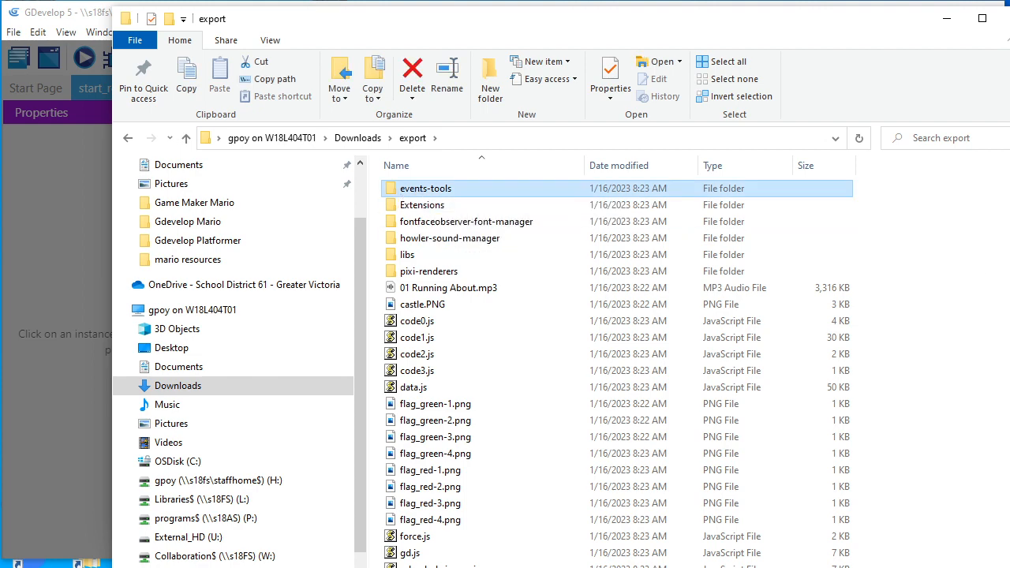
{"action": "scroll", "coordinate": [995, 513], "scroll_direction": "down", "scroll_amount": 20}
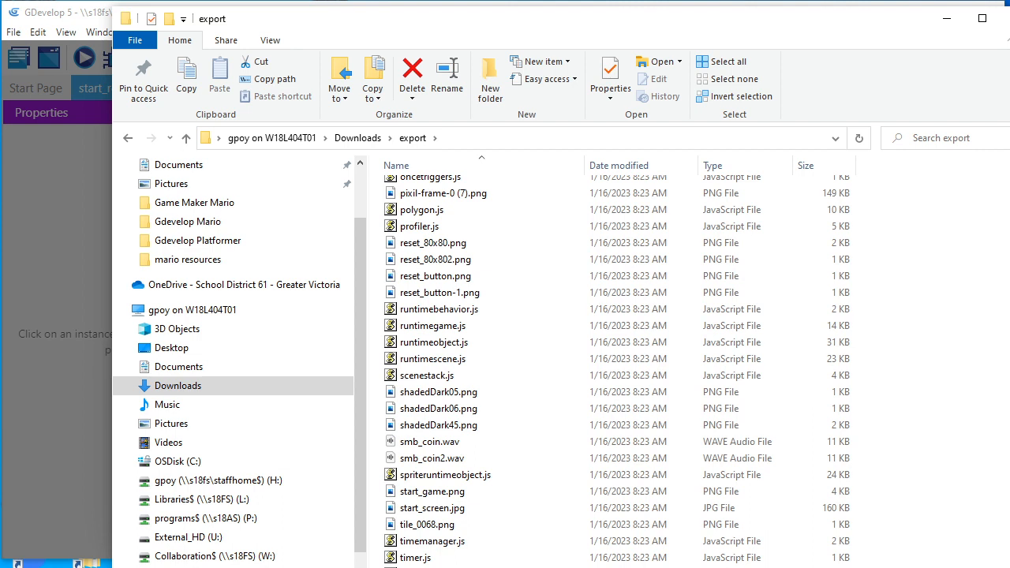
{"action": "left_click_drag", "start_coordinate": [1009, 567], "coordinate": [902, 532]}
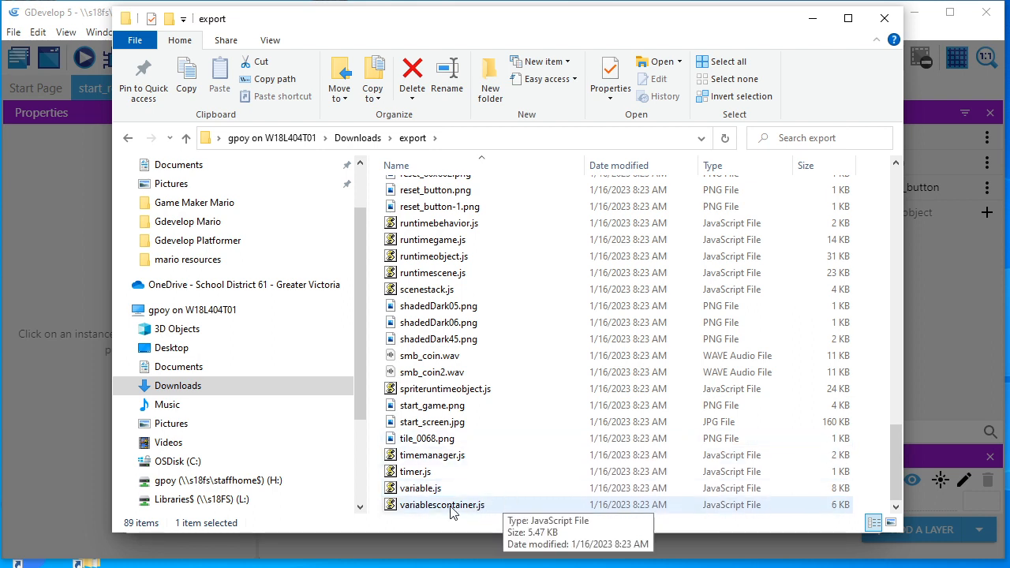
{"action": "key", "text": "ctrl+a"}
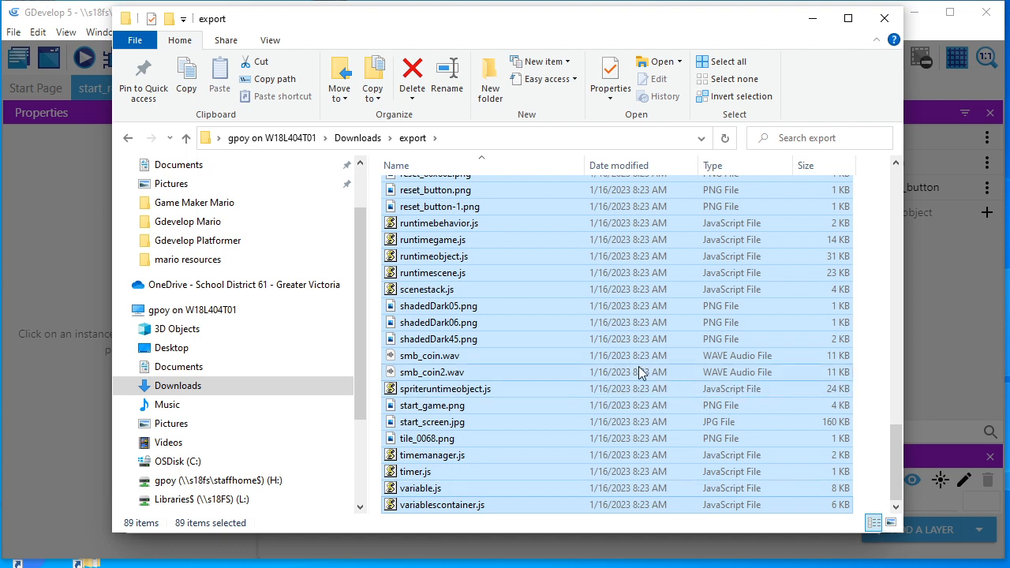
{"action": "right_click", "coordinate": [486, 276]}
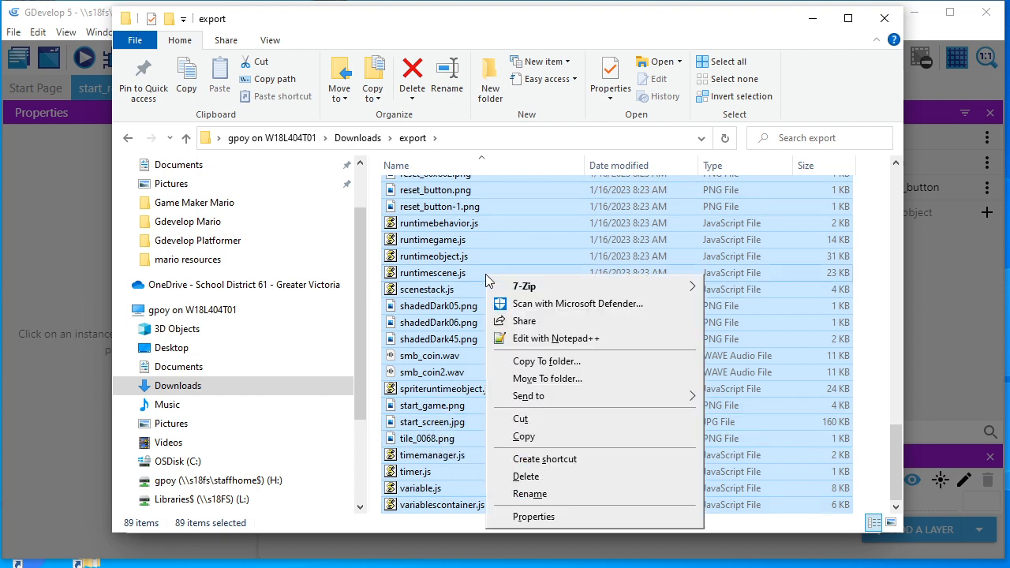
{"action": "mouse_move", "coordinate": [534, 293]}
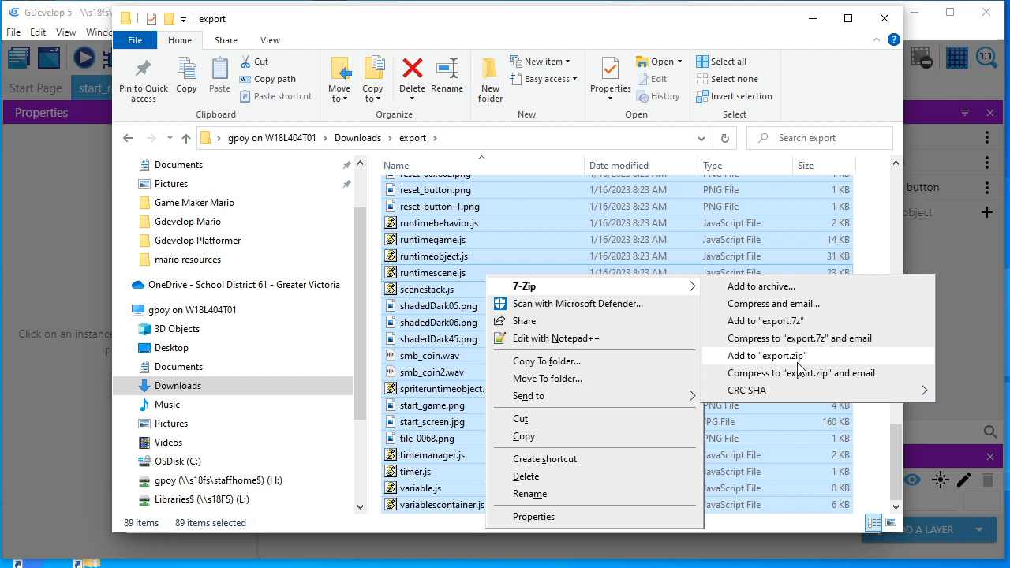
{"action": "left_click", "coordinate": [801, 360]}
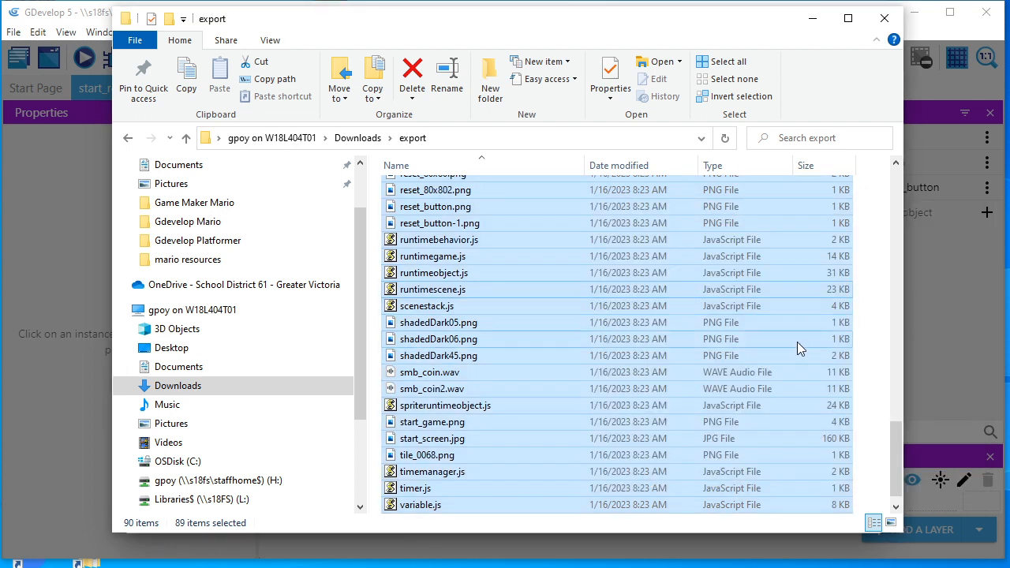
- Locate and select only export.zip in the export folder
{"action": "scroll", "coordinate": [552, 339], "scroll_direction": "down", "scroll_amount": 1}
{"action": "scroll", "coordinate": [521, 360], "scroll_direction": "up", "scroll_amount": 15}
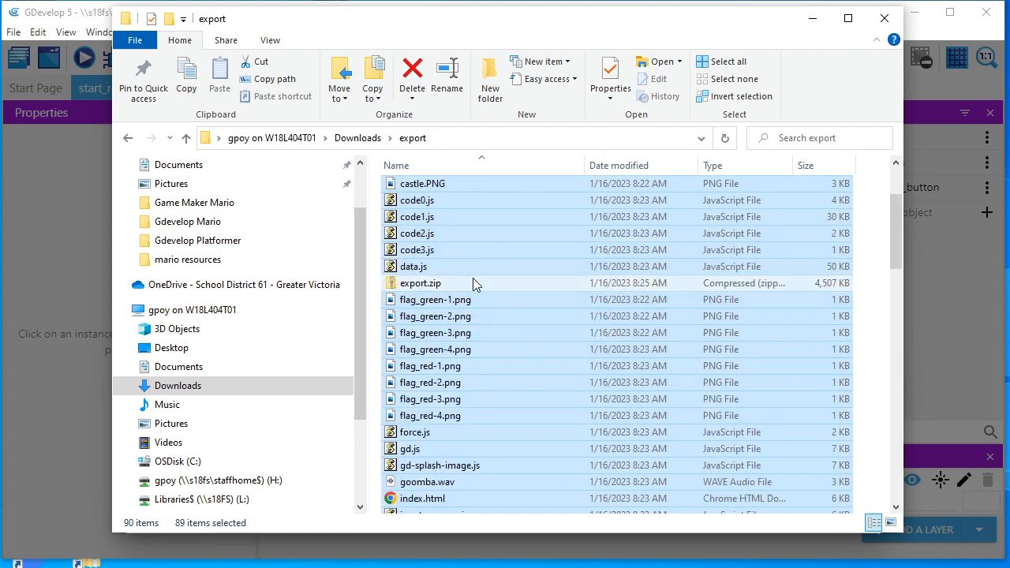
{"action": "left_click", "coordinate": [479, 280]}
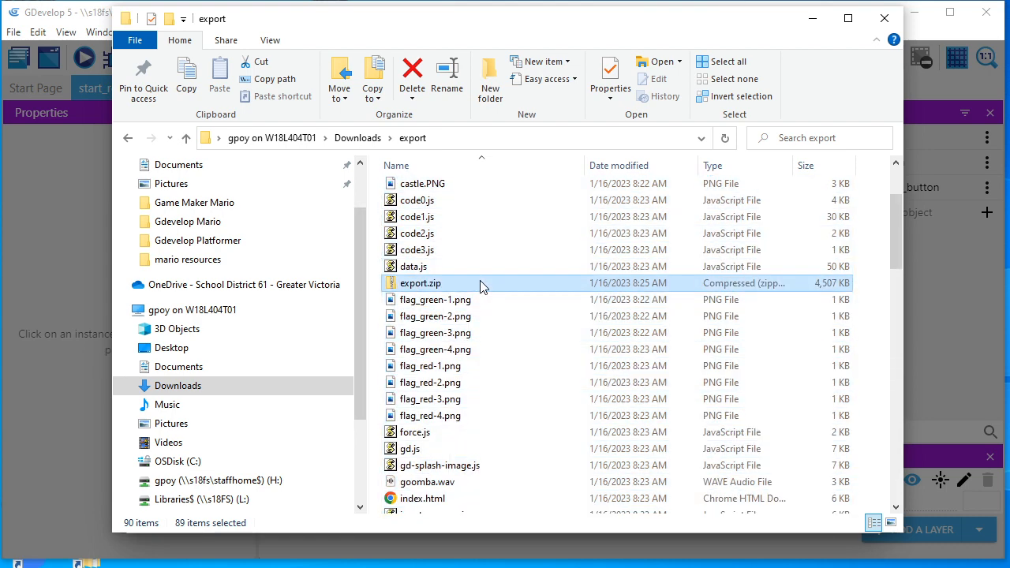
- Look through the contents of export.zip and return to the export folder
{"action": "double_click", "coordinate": [421, 286]}
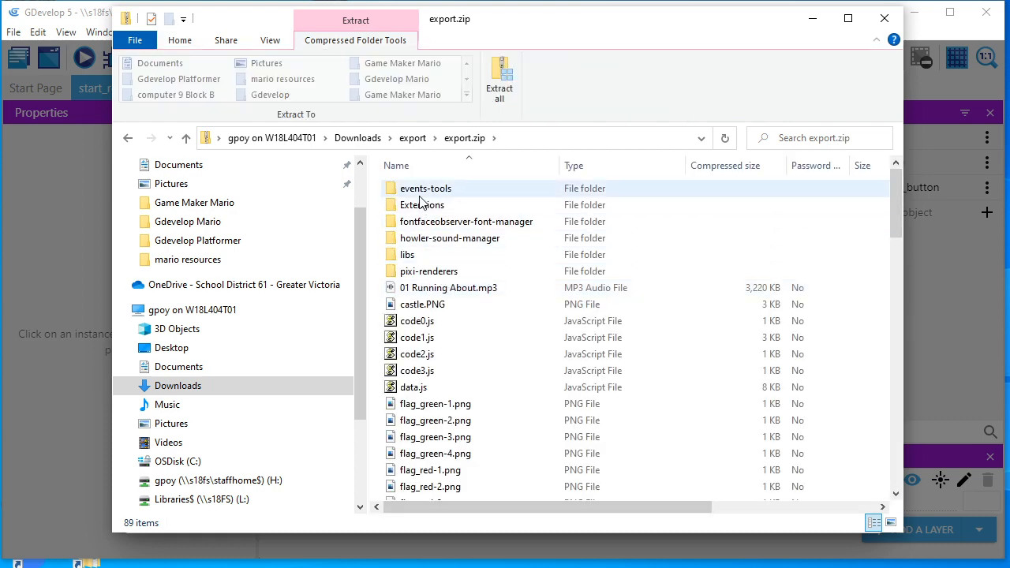
{"action": "scroll", "coordinate": [419, 442], "scroll_direction": "down", "scroll_amount": 20}
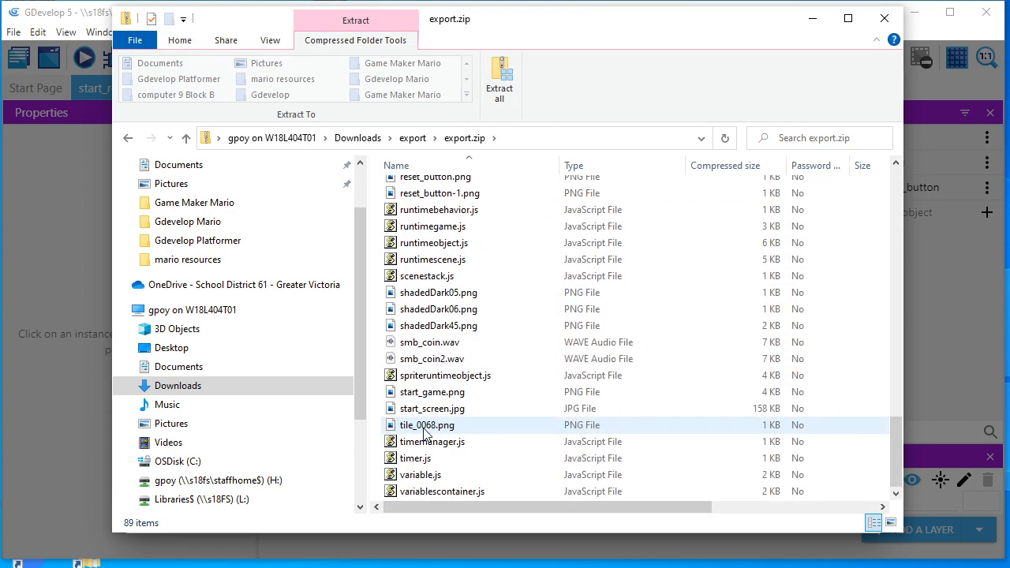
{"action": "scroll", "coordinate": [424, 434], "scroll_direction": "up", "scroll_amount": 12}
{"action": "left_click", "coordinate": [187, 139]}
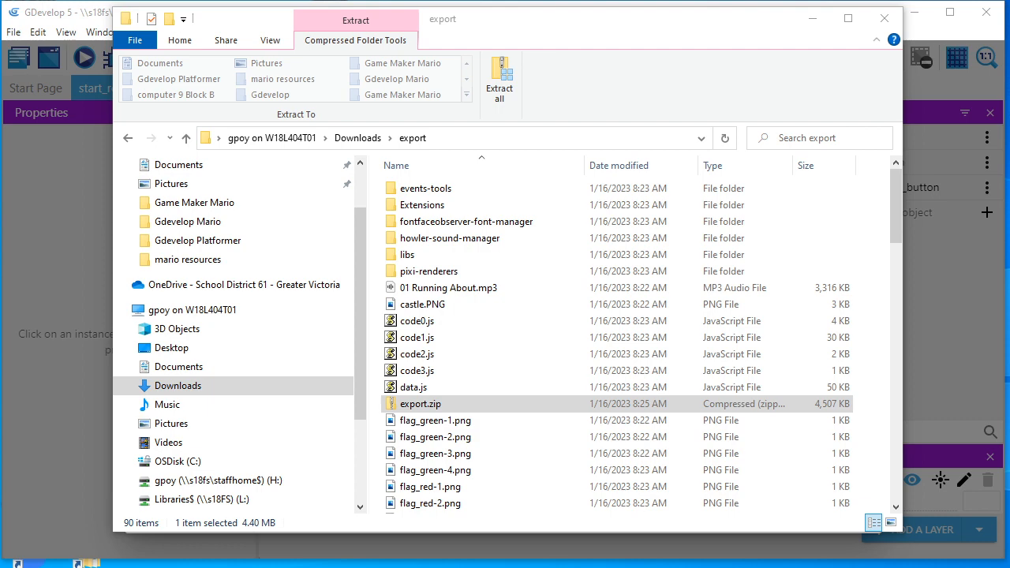
- Switch to the itch.io browser window, minimize GDevelop, and widen the browser to fill the screen
{"action": "left_click_drag", "start_coordinate": [0, 35], "coordinate": [139, 7]}
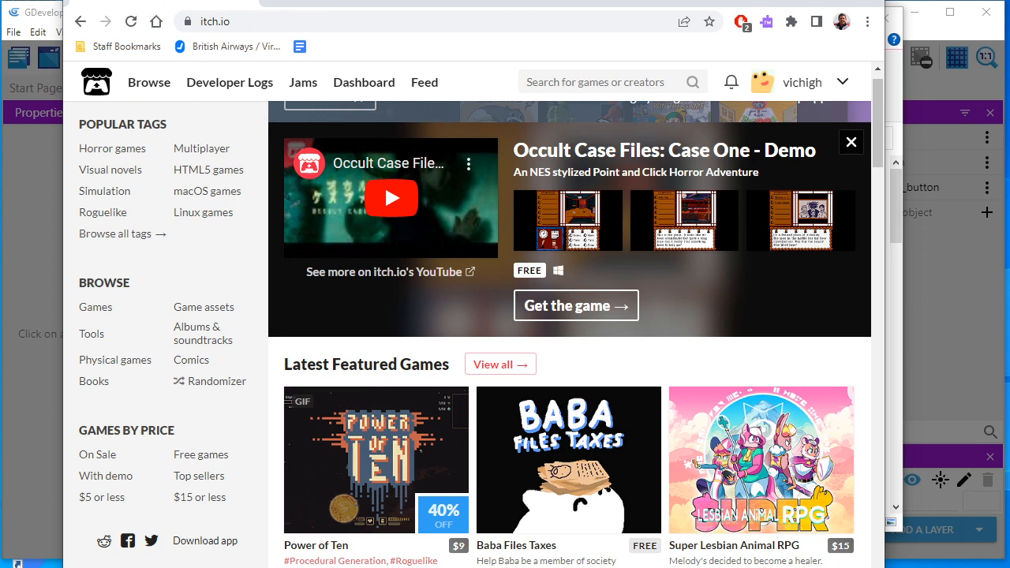
{"action": "left_click_drag", "start_coordinate": [320, 6], "coordinate": [269, 37]}
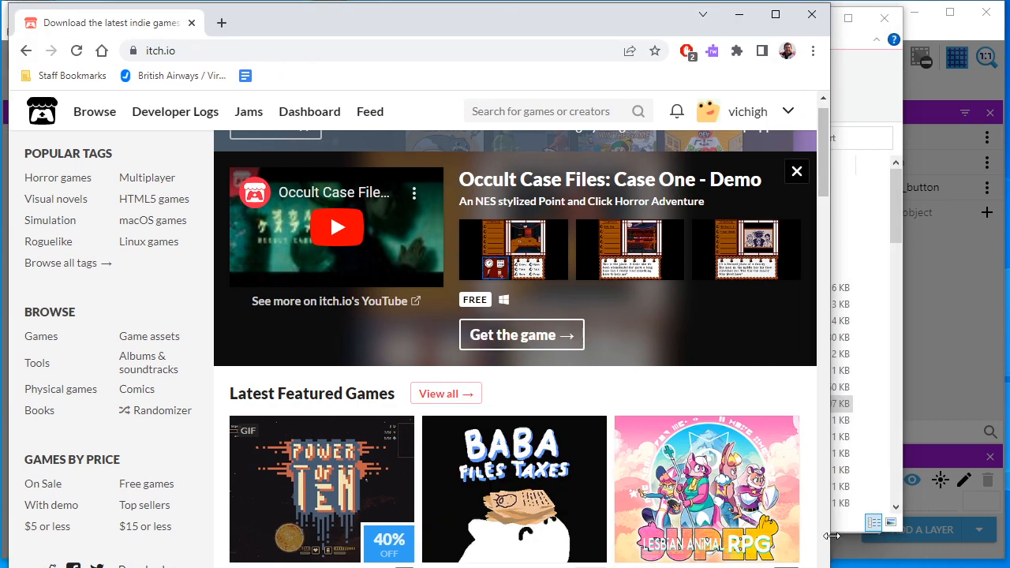
{"action": "left_click_drag", "start_coordinate": [832, 536], "coordinate": [1000, 533]}
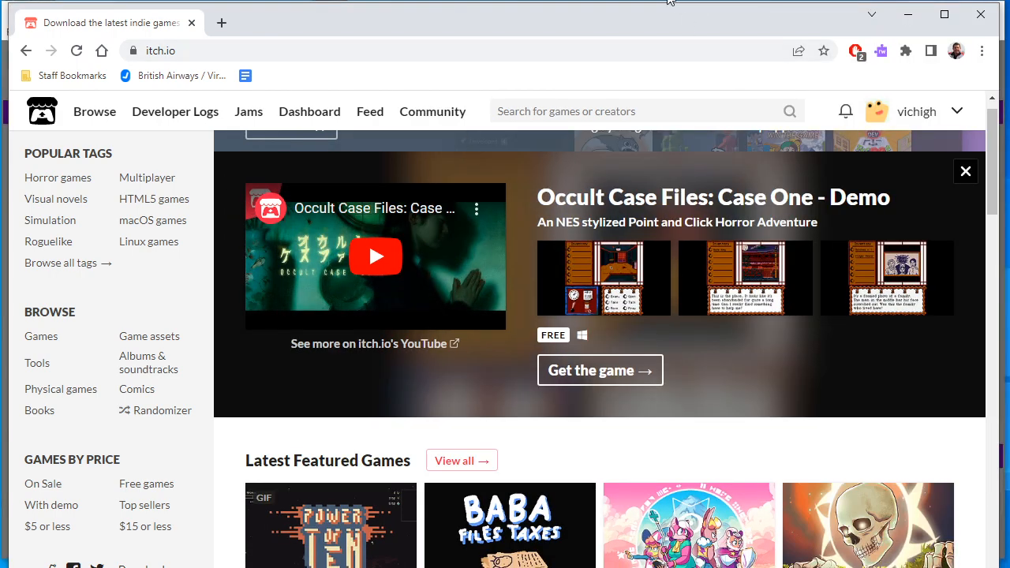
{"action": "left_click_drag", "start_coordinate": [671, 2], "coordinate": [655, 30]}
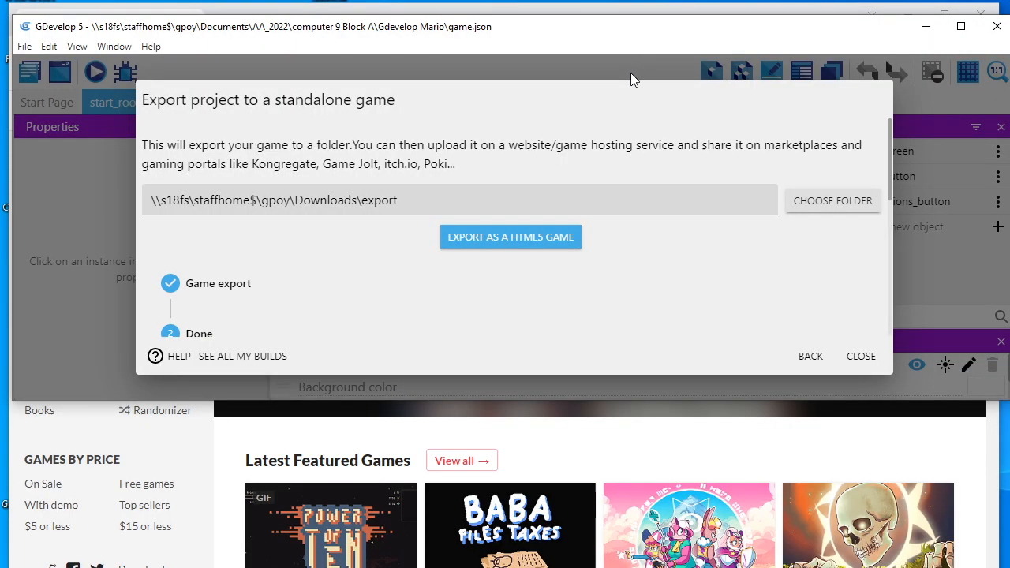
{"action": "left_click", "coordinate": [929, 28]}
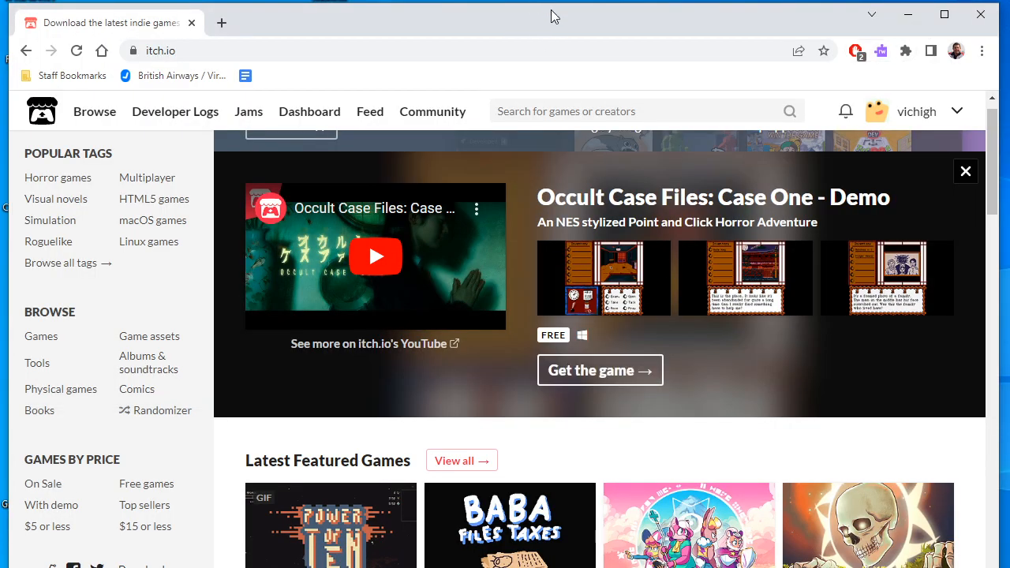
{"action": "mouse_move", "coordinate": [552, 6]}
{"action": "left_mouse_down"}
{"action": "mouse_move", "coordinate": [553, 118]}
{"action": "mouse_move", "coordinate": [551, 9]}
{"action": "left_mouse_up"}
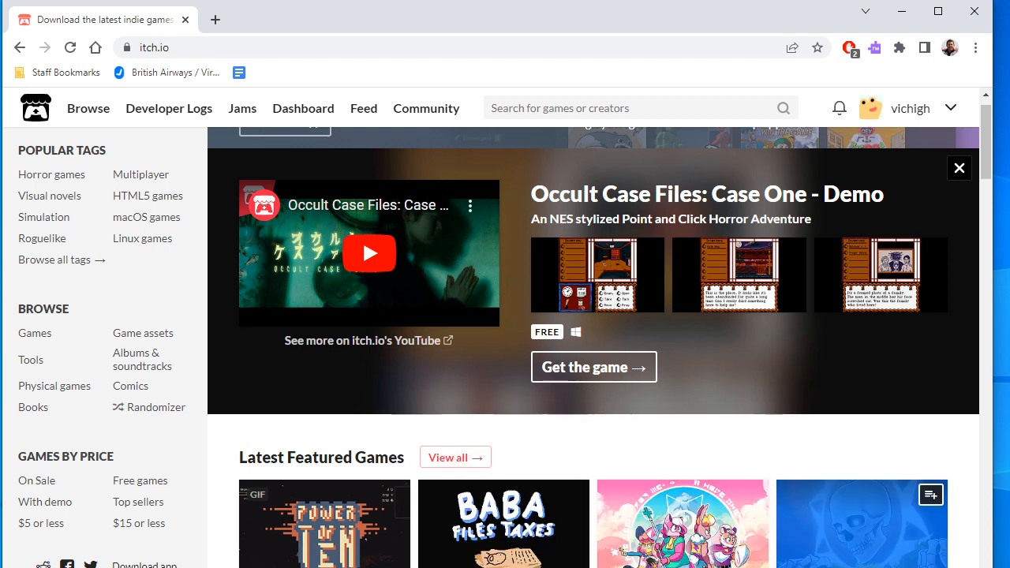
{"action": "mouse_move", "coordinate": [792, 567]}
{"action": "left_mouse_down"}
{"action": "mouse_move", "coordinate": [793, 531]}
{"action": "mouse_move", "coordinate": [793, 567]}
{"action": "left_mouse_up"}
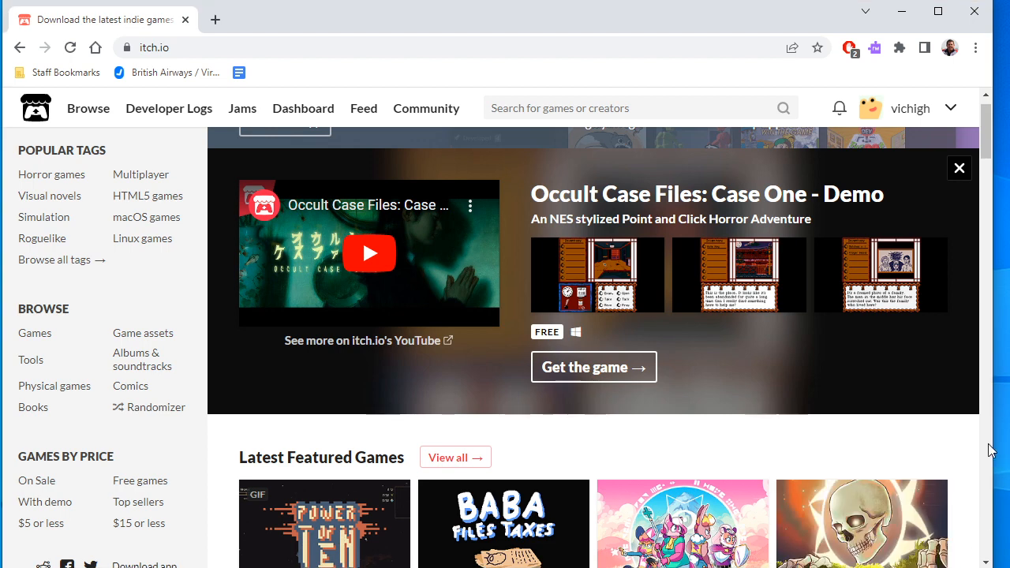
{"action": "left_click_drag", "start_coordinate": [993, 451], "coordinate": [1007, 450]}
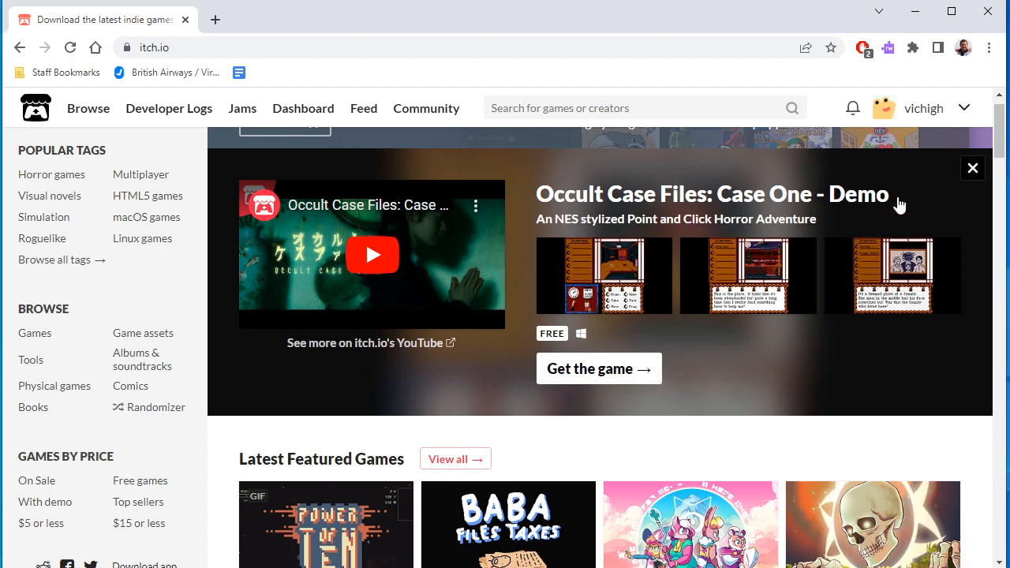
- Go to the itch.io Creator Dashboard and open the mario project for editing
{"action": "left_click", "coordinate": [966, 112]}
{"action": "left_click", "coordinate": [868, 258]}
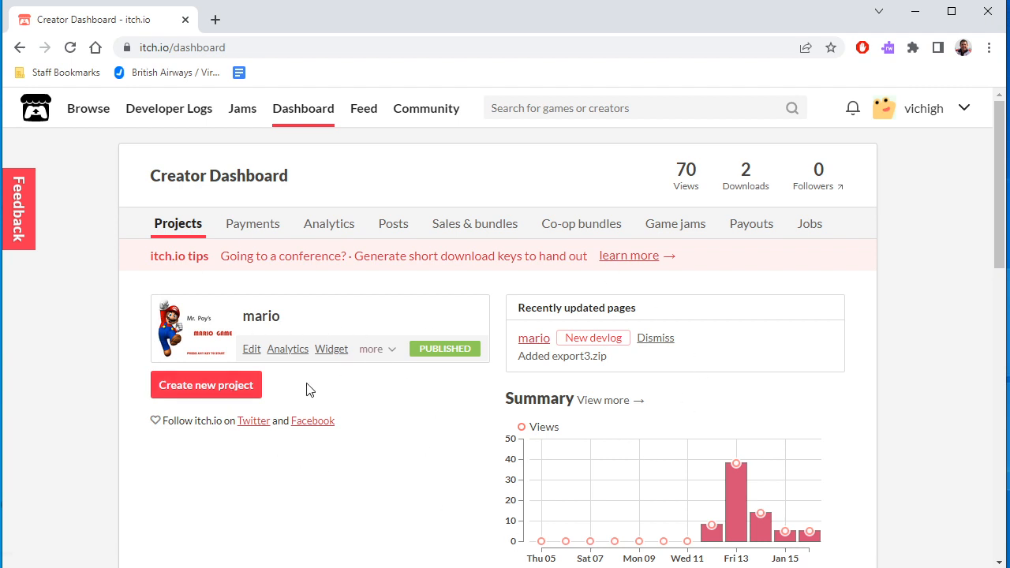
{"action": "left_click", "coordinate": [252, 356]}
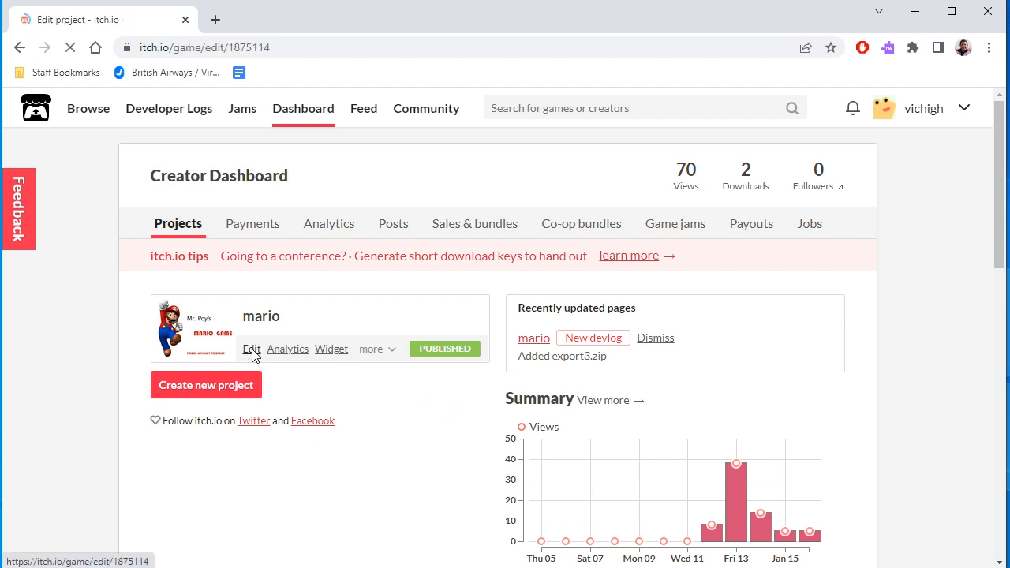
- Review the mario project's title, project URL, short description, cover image and recommended cover size
{"action": "double_click", "coordinate": [216, 300]}
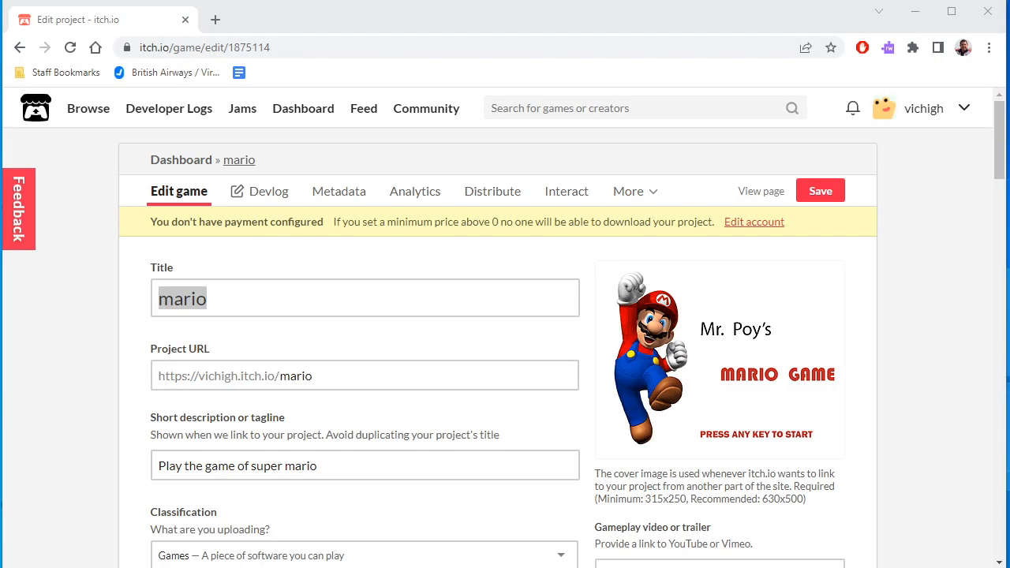
{"action": "mouse_move", "coordinate": [64, 376]}
{"action": "left_mouse_down"}
{"action": "mouse_move", "coordinate": [133, 372]}
{"action": "mouse_move", "coordinate": [123, 379]}
{"action": "left_mouse_up"}
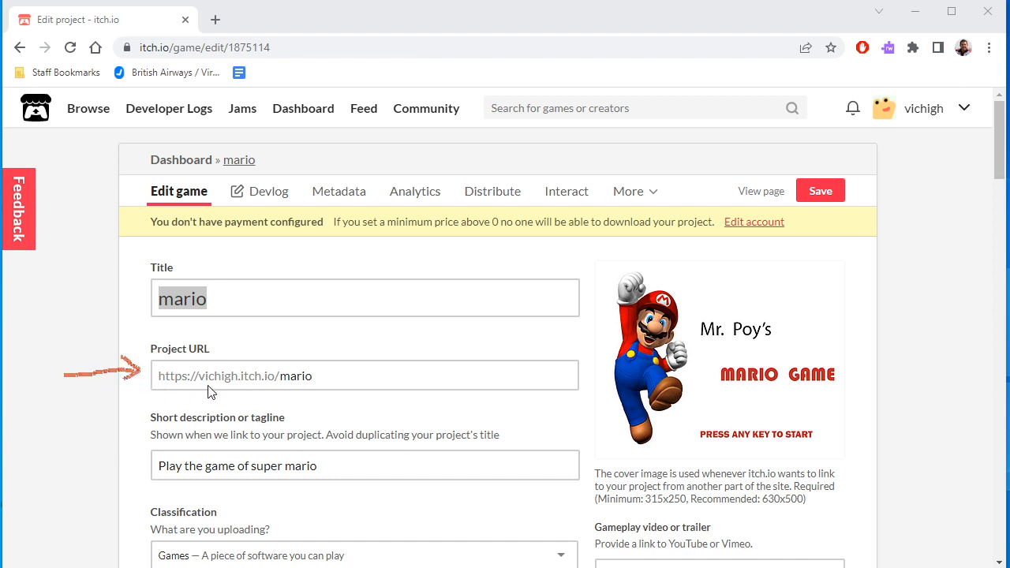
{"action": "left_click_drag", "start_coordinate": [208, 386], "coordinate": [267, 387]}
{"action": "mouse_move", "coordinate": [212, 349]}
{"action": "left_mouse_down"}
{"action": "mouse_move", "coordinate": [325, 346]}
{"action": "mouse_move", "coordinate": [327, 401]}
{"action": "mouse_move", "coordinate": [206, 411]}
{"action": "left_mouse_up"}
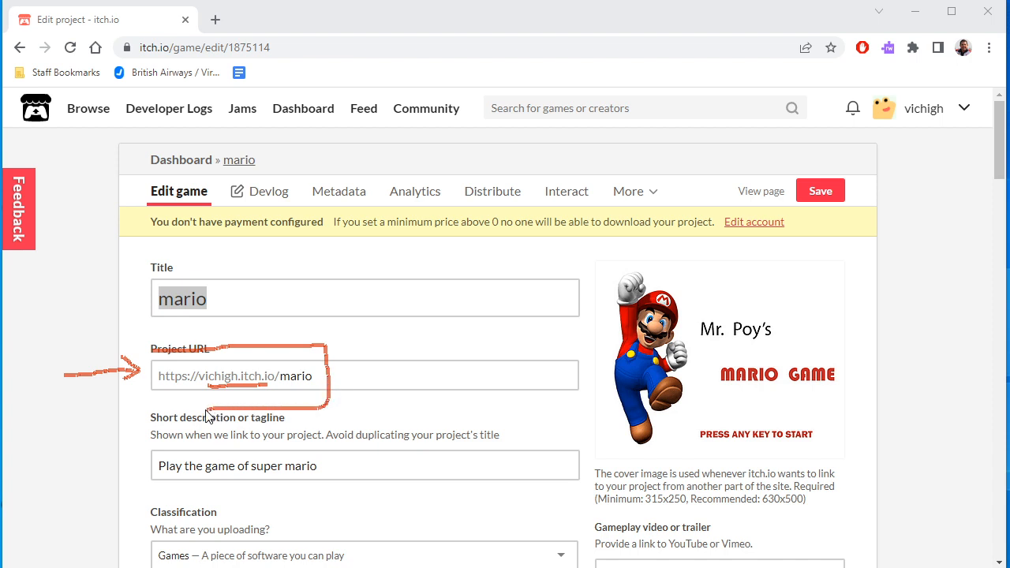
{"action": "left_click_drag", "start_coordinate": [145, 361], "coordinate": [151, 341]}
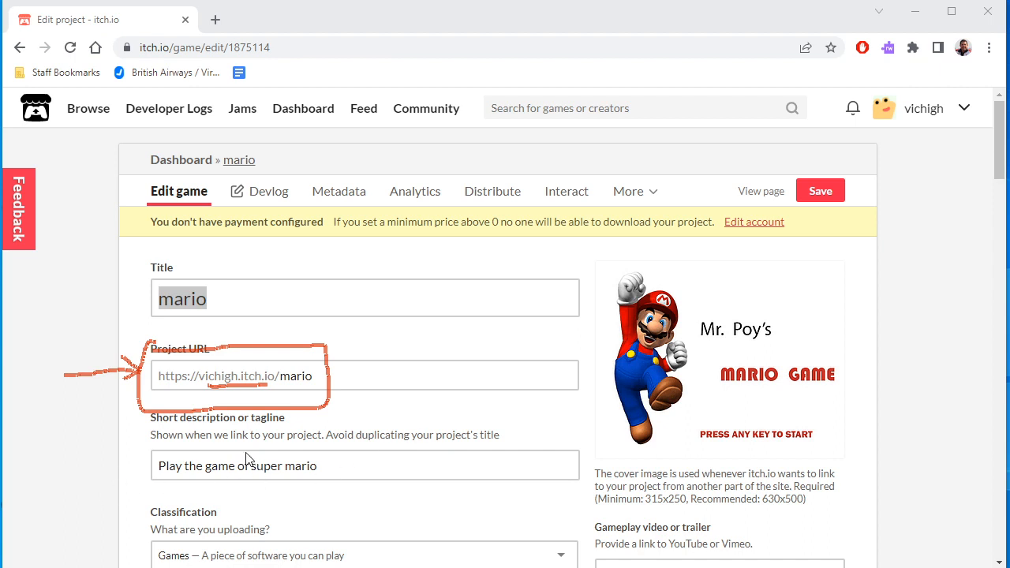
{"action": "left_click_drag", "start_coordinate": [255, 431], "coordinate": [278, 431]}
{"action": "key", "text": "Escape"}
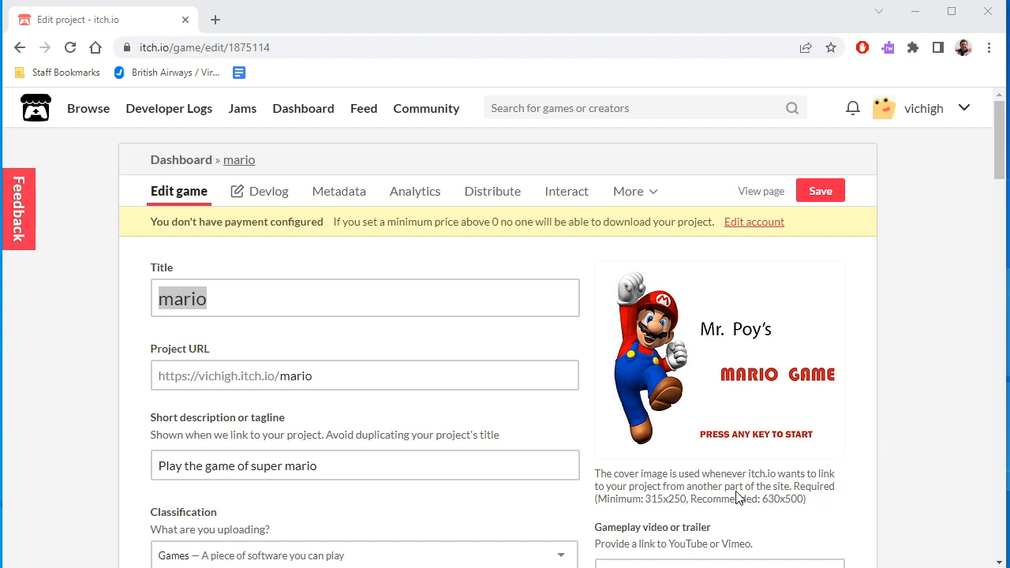
{"action": "mouse_move", "coordinate": [858, 255]}
{"action": "left_mouse_down"}
{"action": "mouse_move", "coordinate": [869, 406]}
{"action": "mouse_move", "coordinate": [835, 464]}
{"action": "mouse_move", "coordinate": [617, 446]}
{"action": "mouse_move", "coordinate": [605, 335]}
{"action": "mouse_move", "coordinate": [630, 254]}
{"action": "mouse_move", "coordinate": [865, 249]}
{"action": "left_mouse_up"}
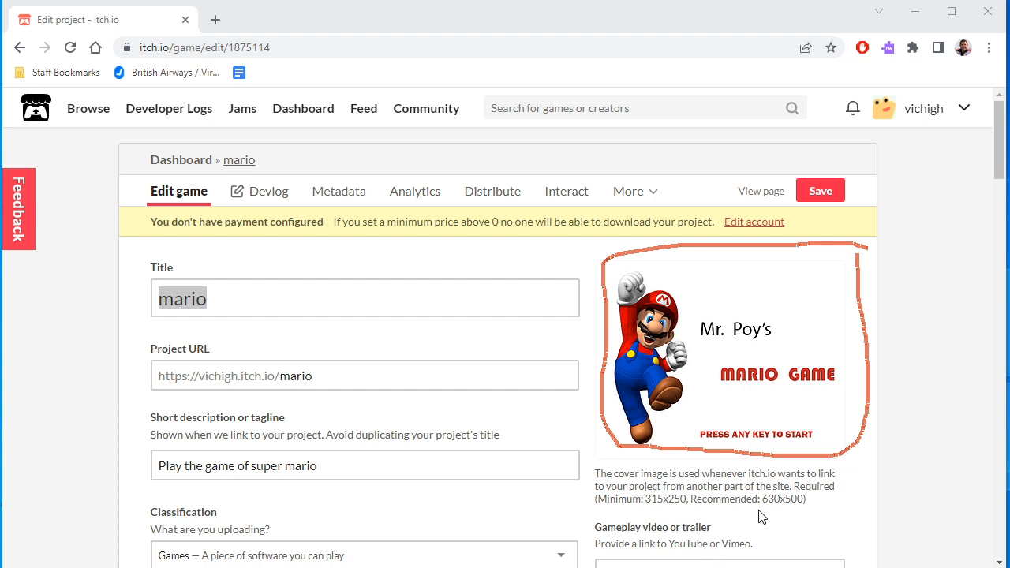
{"action": "mouse_move", "coordinate": [764, 507]}
{"action": "left_mouse_down"}
{"action": "mouse_move", "coordinate": [817, 499]}
{"action": "mouse_move", "coordinate": [807, 482]}
{"action": "mouse_move", "coordinate": [754, 485]}
{"action": "mouse_move", "coordinate": [750, 506]}
{"action": "mouse_move", "coordinate": [769, 510]}
{"action": "left_mouse_up"}
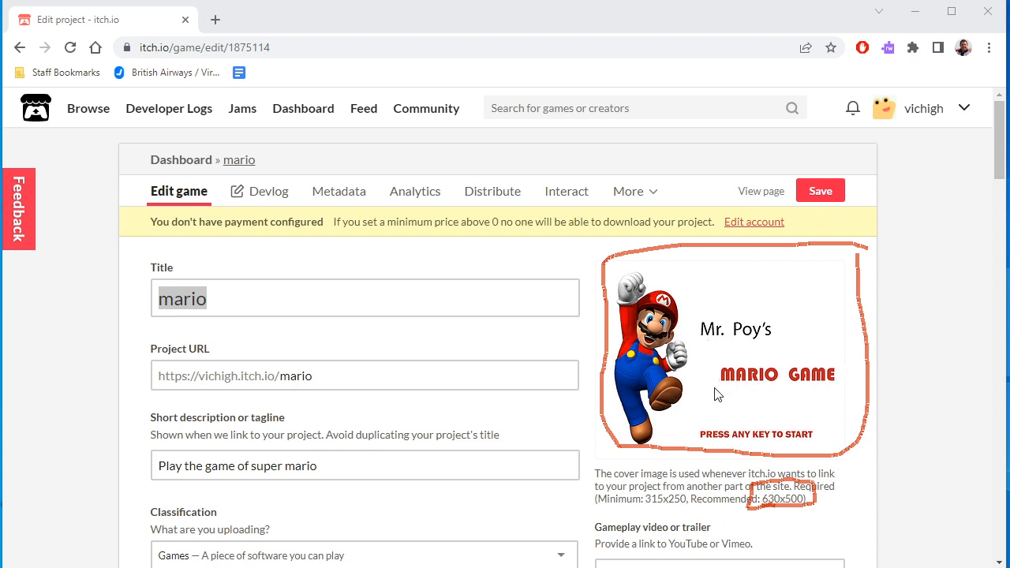
{"action": "key", "text": "Escape"}
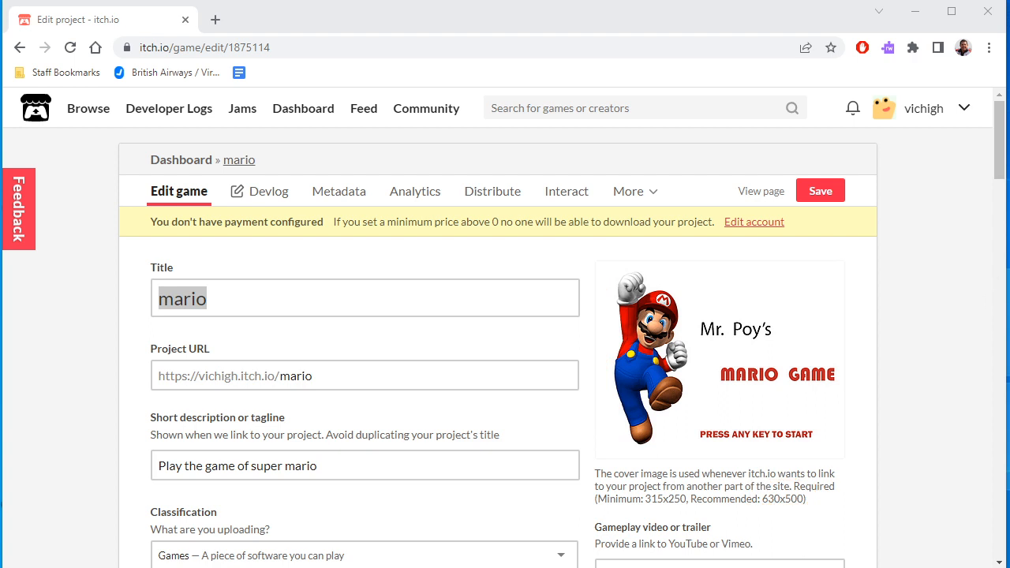
- Examine the project's classification and kind-of-project settings
{"action": "scroll", "coordinate": [352, 545], "scroll_direction": "down", "scroll_amount": 2}
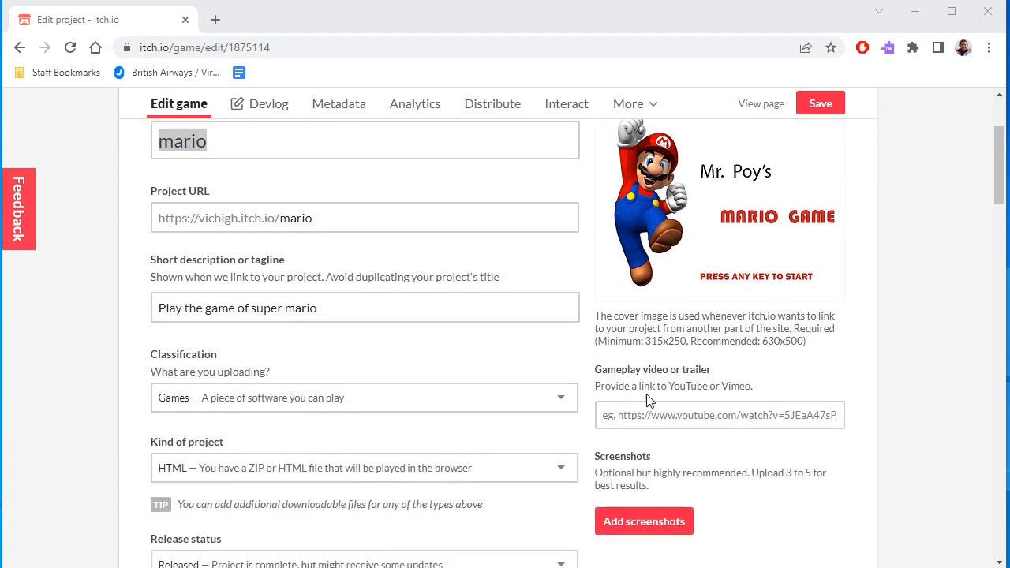
{"action": "scroll", "coordinate": [727, 503], "scroll_direction": "down", "scroll_amount": 2}
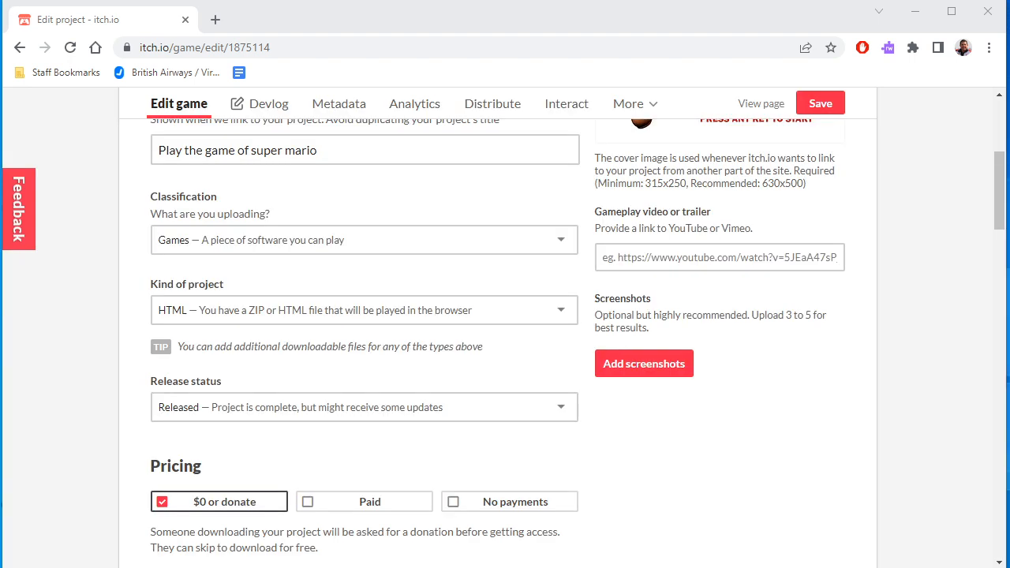
{"action": "left_click_drag", "start_coordinate": [142, 190], "coordinate": [215, 189]}
{"action": "left_click_drag", "start_coordinate": [162, 257], "coordinate": [358, 259]}
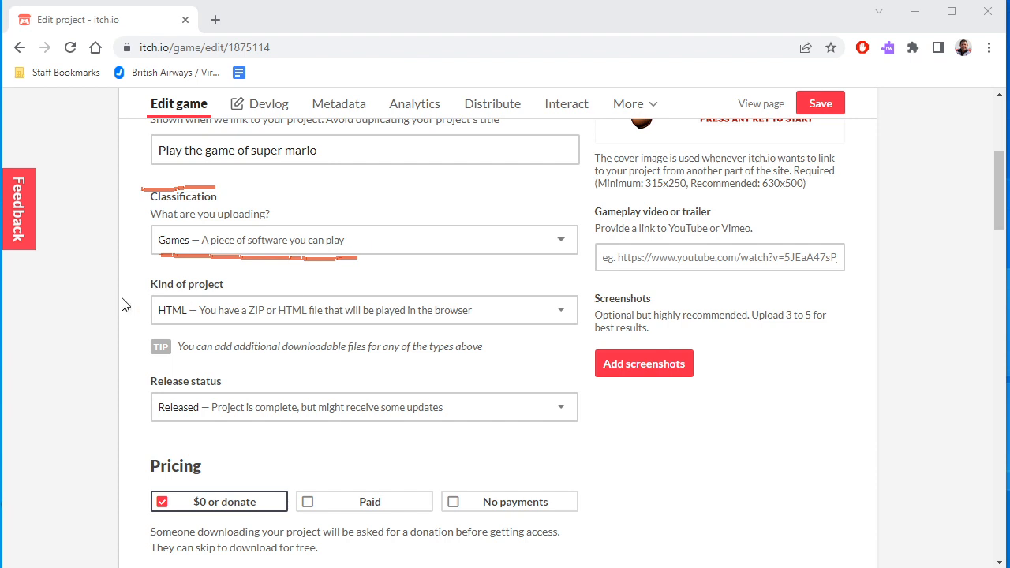
{"action": "left_click_drag", "start_coordinate": [156, 290], "coordinate": [219, 292]}
{"action": "left_click_drag", "start_coordinate": [66, 315], "coordinate": [180, 319]}
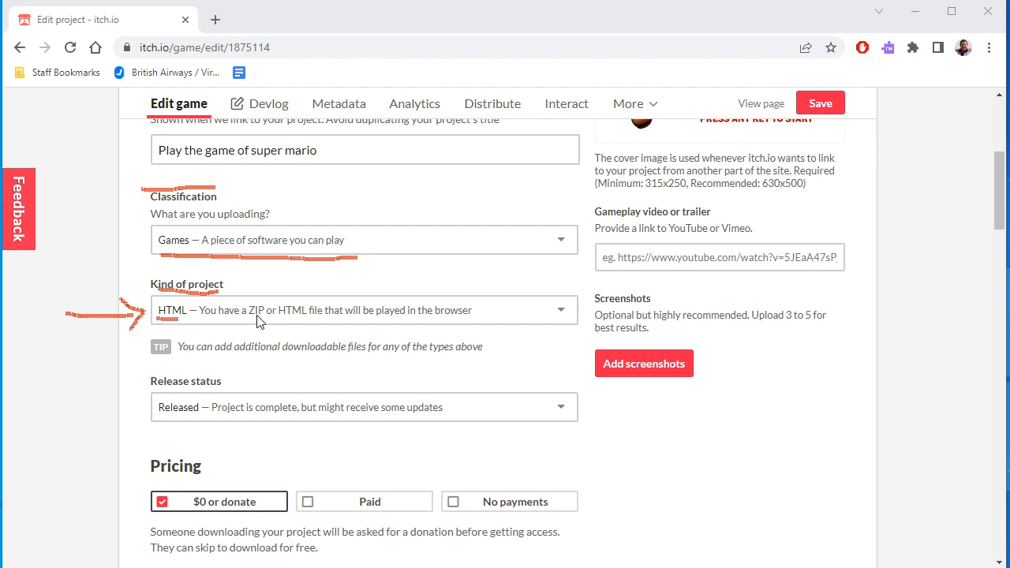
{"action": "left_click_drag", "start_coordinate": [250, 319], "coordinate": [302, 316]}
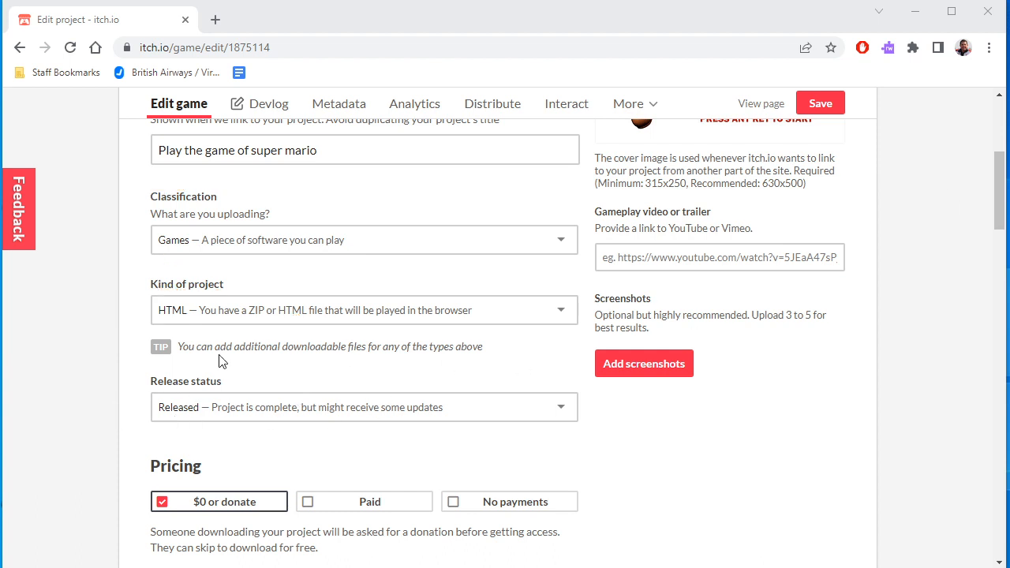
- Delete the old export3.zip file from the project's uploads and confirm the deletion
{"action": "scroll", "coordinate": [223, 363], "scroll_direction": "down", "scroll_amount": 3}
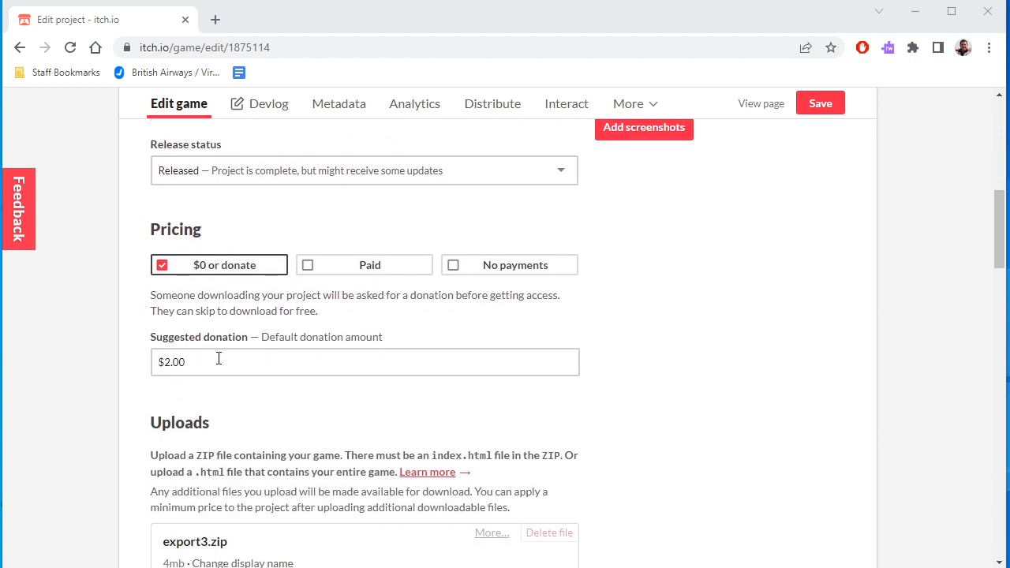
{"action": "scroll", "coordinate": [245, 429], "scroll_direction": "down", "scroll_amount": 2}
{"action": "scroll", "coordinate": [175, 314], "scroll_direction": "down", "scroll_amount": 2}
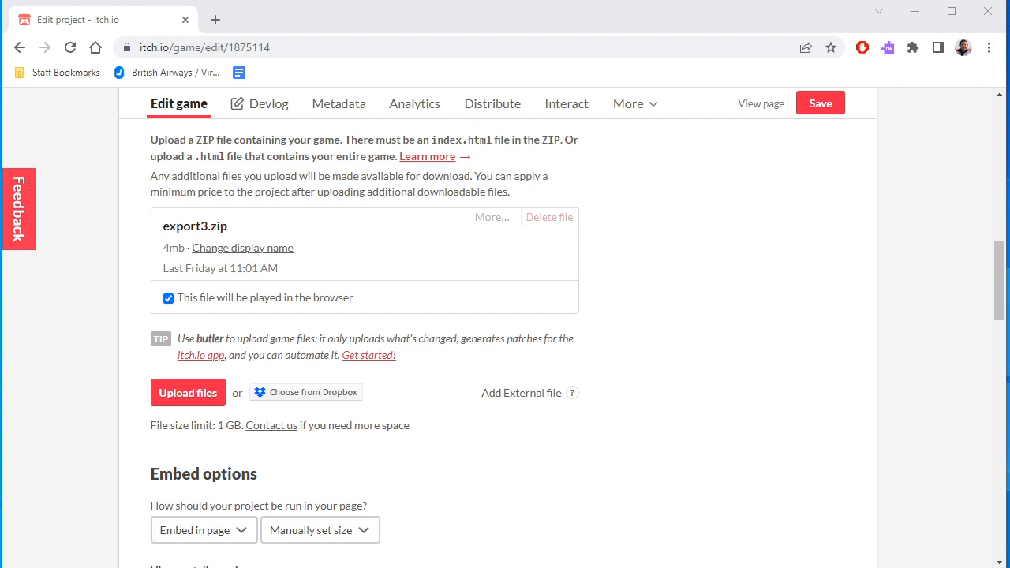
{"action": "mouse_move", "coordinate": [39, 413]}
{"action": "left_mouse_down"}
{"action": "mouse_move", "coordinate": [139, 398]}
{"action": "mouse_move", "coordinate": [120, 414]}
{"action": "left_mouse_up"}
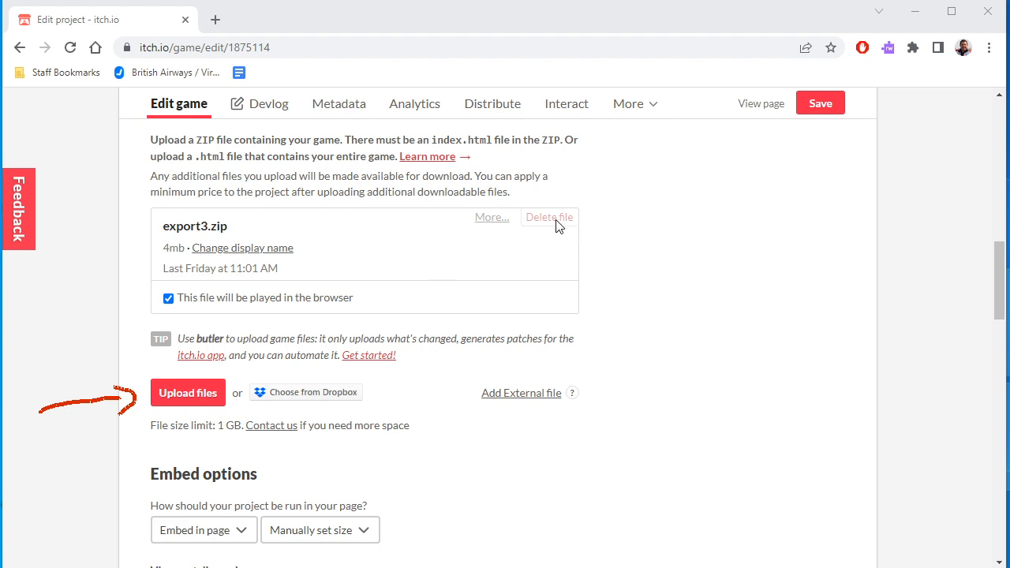
{"action": "mouse_move", "coordinate": [589, 199]}
{"action": "left_mouse_down"}
{"action": "mouse_move", "coordinate": [589, 235]}
{"action": "mouse_move", "coordinate": [594, 193]}
{"action": "left_mouse_up"}
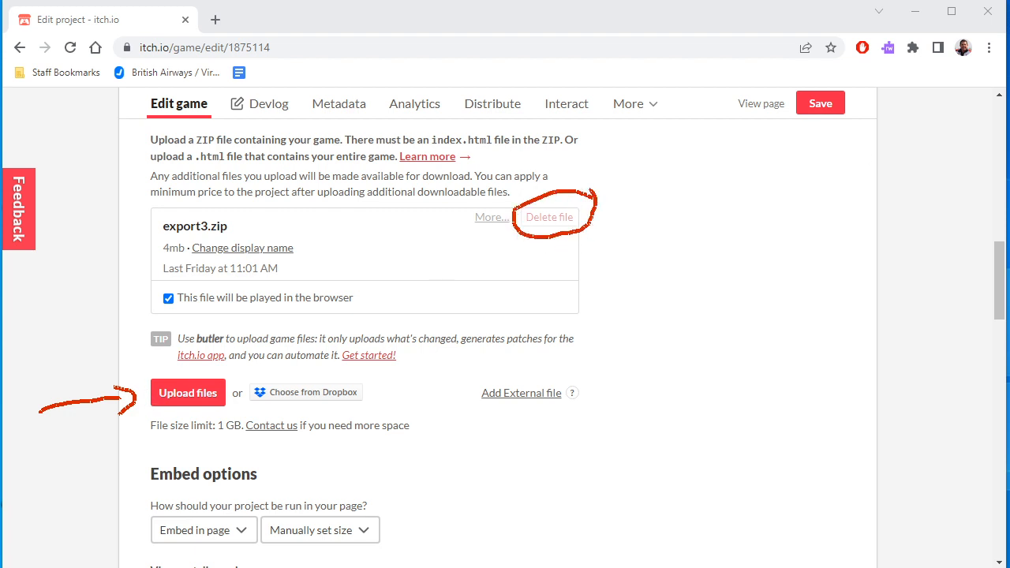
{"action": "key", "text": "Escape"}
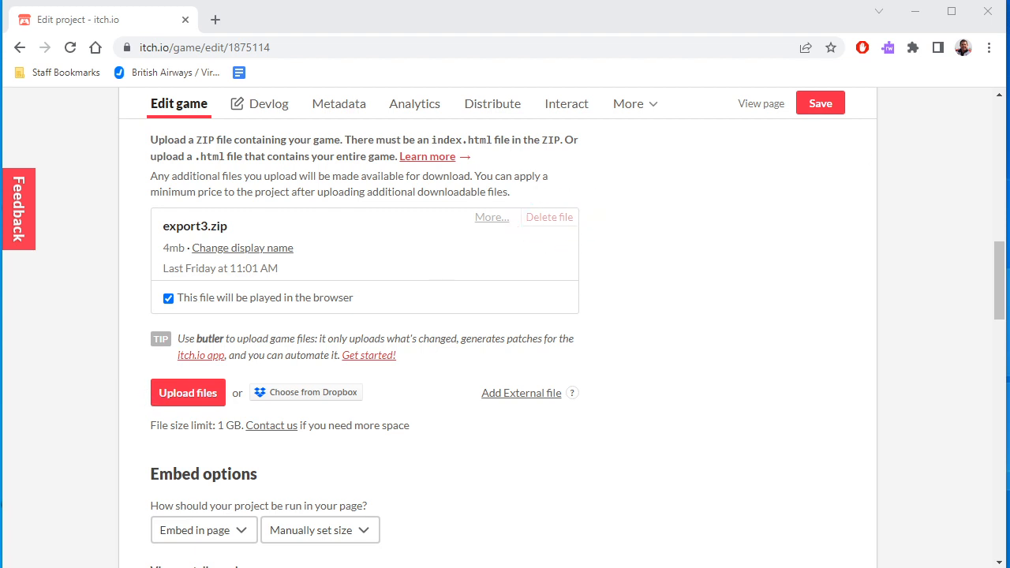
{"action": "left_click", "coordinate": [553, 220]}
{"action": "left_click", "coordinate": [581, 134]}
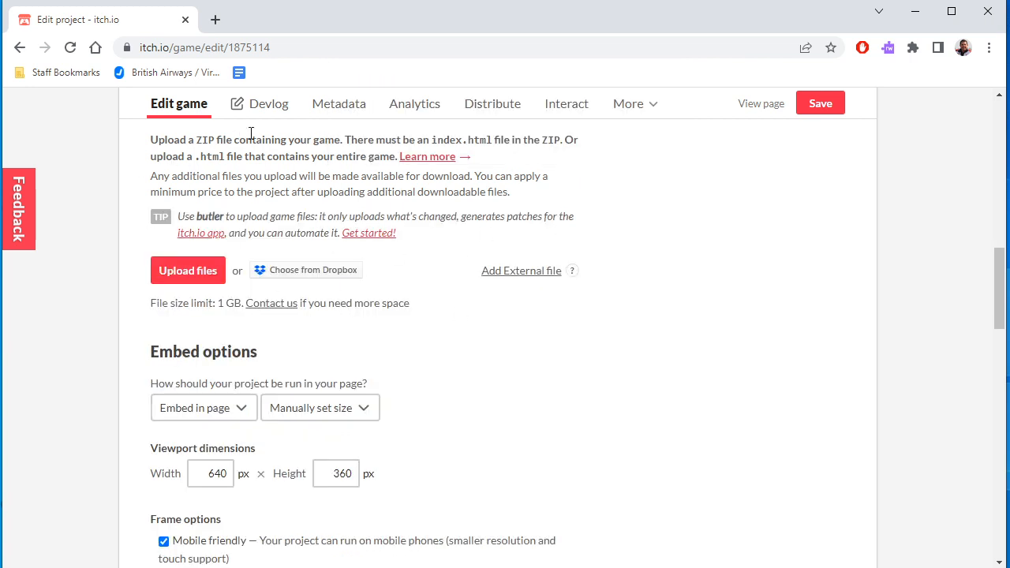
- Upload export.zip from the export folder in Downloads to the project's files
{"action": "left_click", "coordinate": [180, 276]}
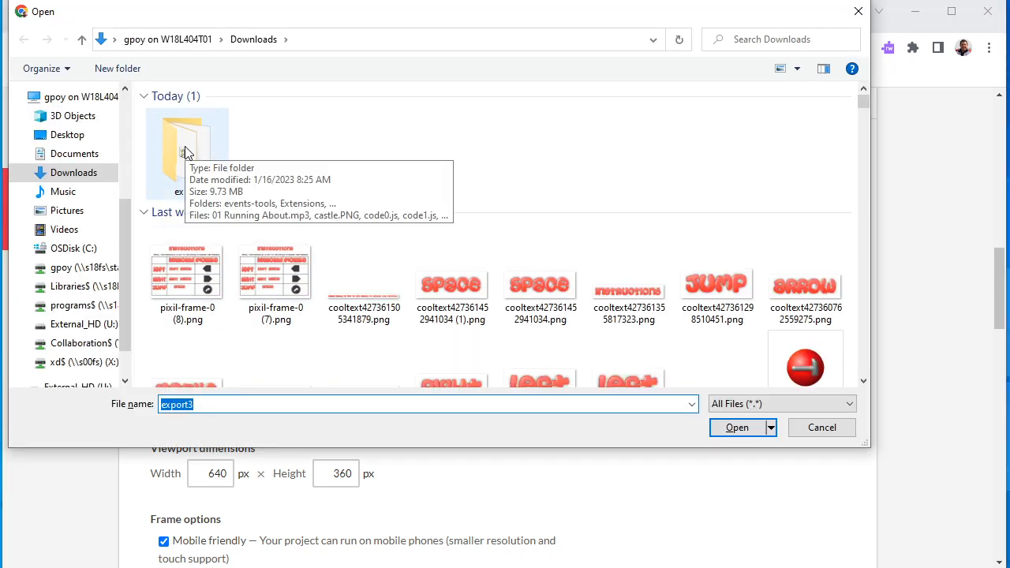
{"action": "double_click", "coordinate": [185, 146]}
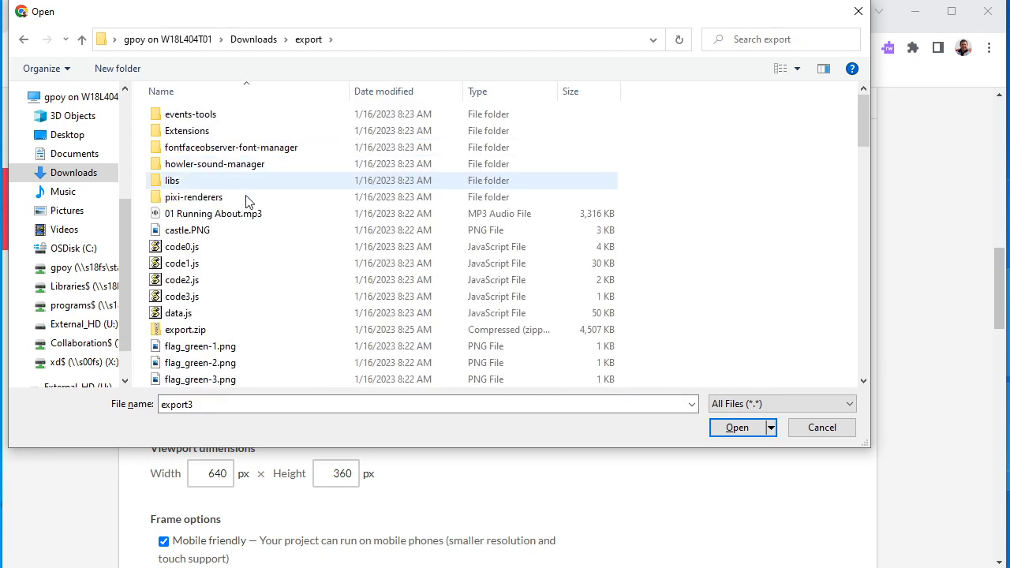
{"action": "left_click", "coordinate": [198, 330]}
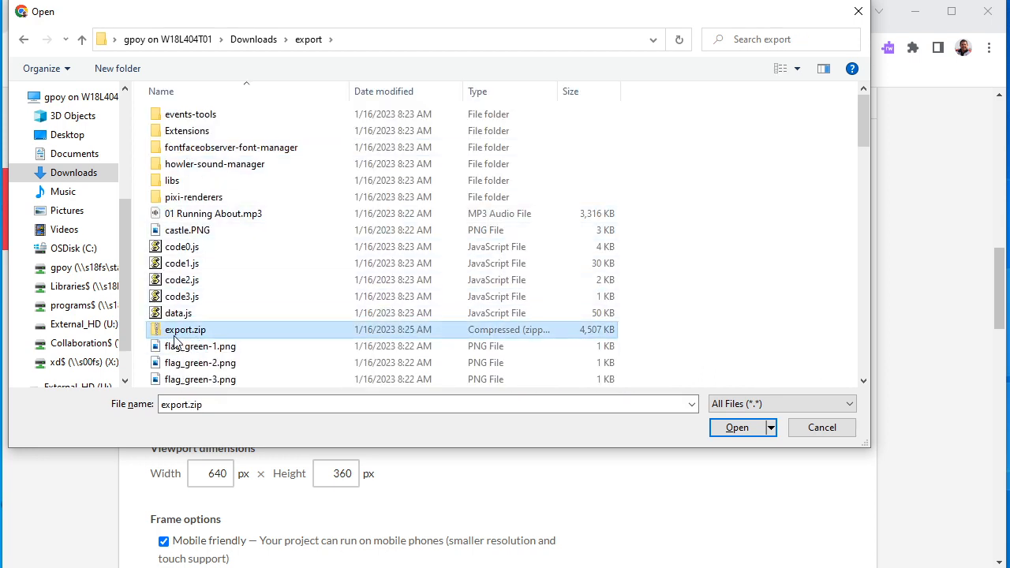
{"action": "left_click", "coordinate": [737, 429]}
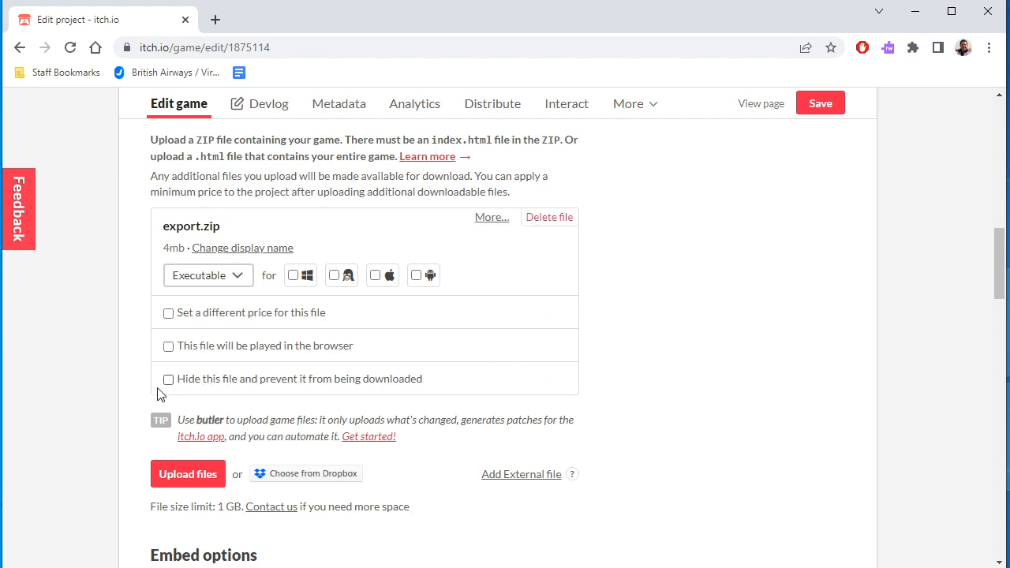
- Mark the uploaded export.zip as the file that will be played in the browser
{"action": "scroll", "coordinate": [150, 359], "scroll_direction": "down", "scroll_amount": 1}
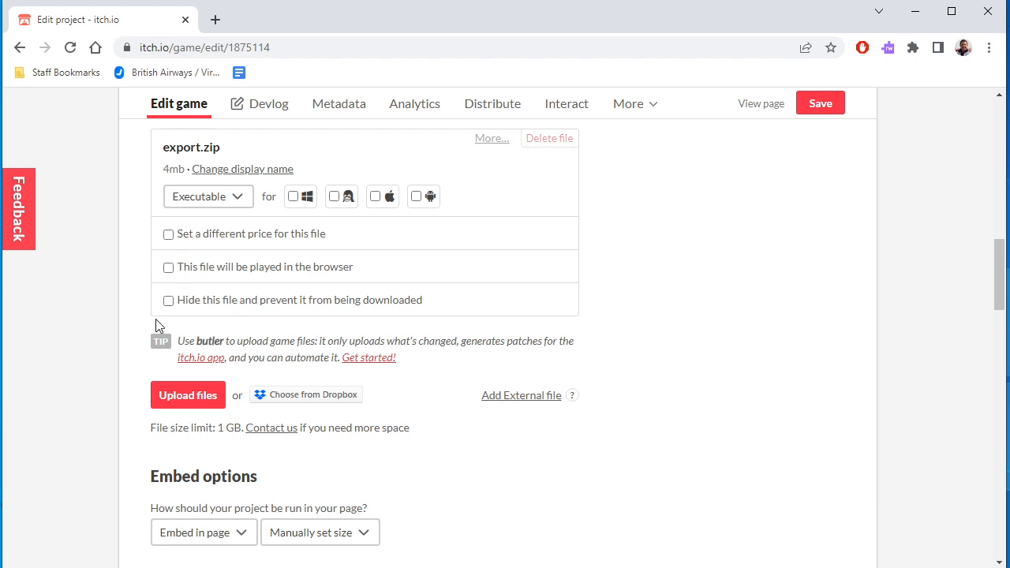
{"action": "left_click", "coordinate": [168, 268]}
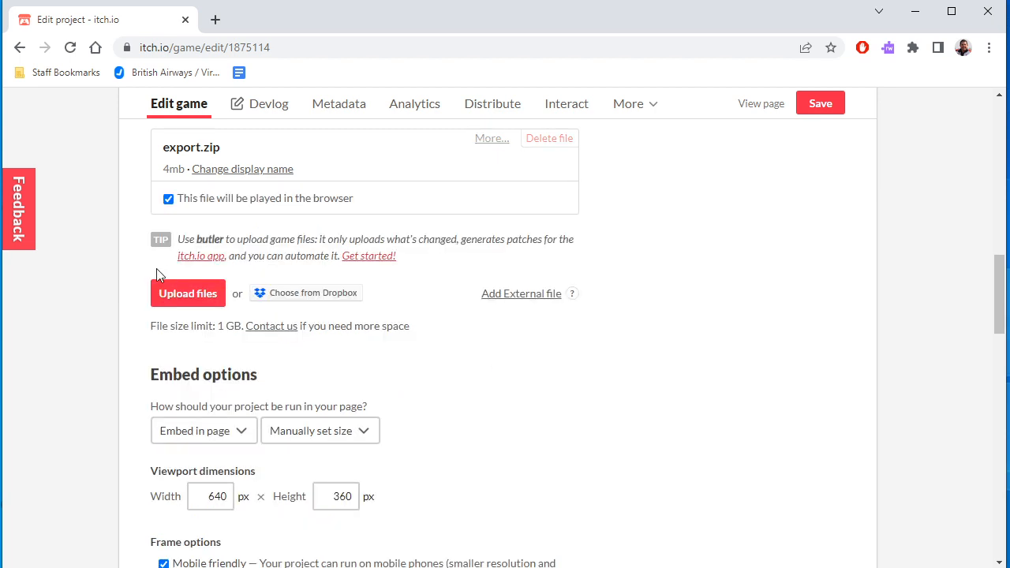
{"action": "left_click", "coordinate": [168, 199]}
- Check the viewport width and height in the embed options and choose Landscape as the mobile orientation
{"action": "scroll", "coordinate": [426, 397], "scroll_direction": "down", "scroll_amount": 3}
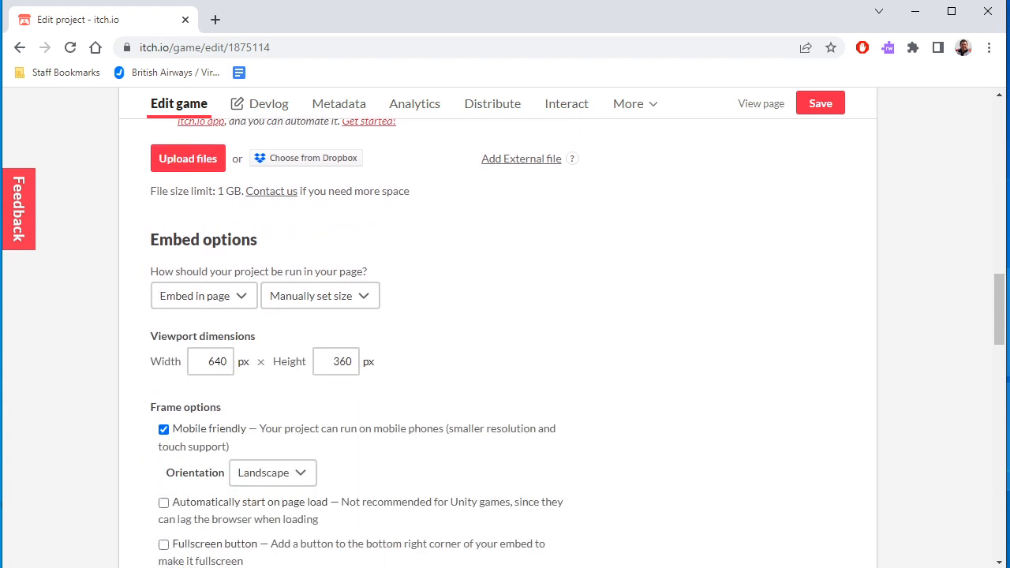
{"action": "scroll", "coordinate": [209, 319], "scroll_direction": "down", "scroll_amount": 2}
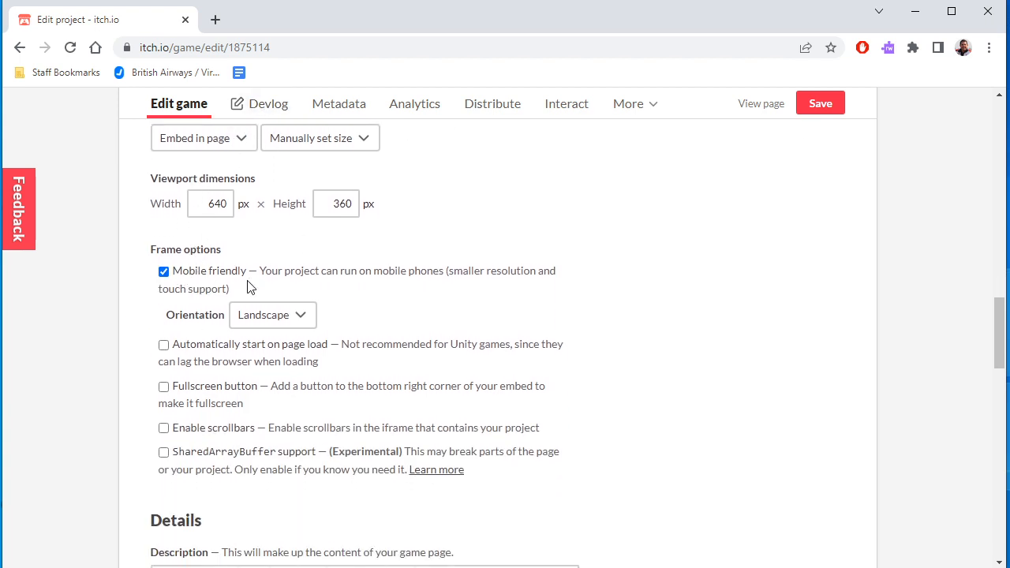
{"action": "left_click_drag", "start_coordinate": [206, 204], "coordinate": [234, 207]}
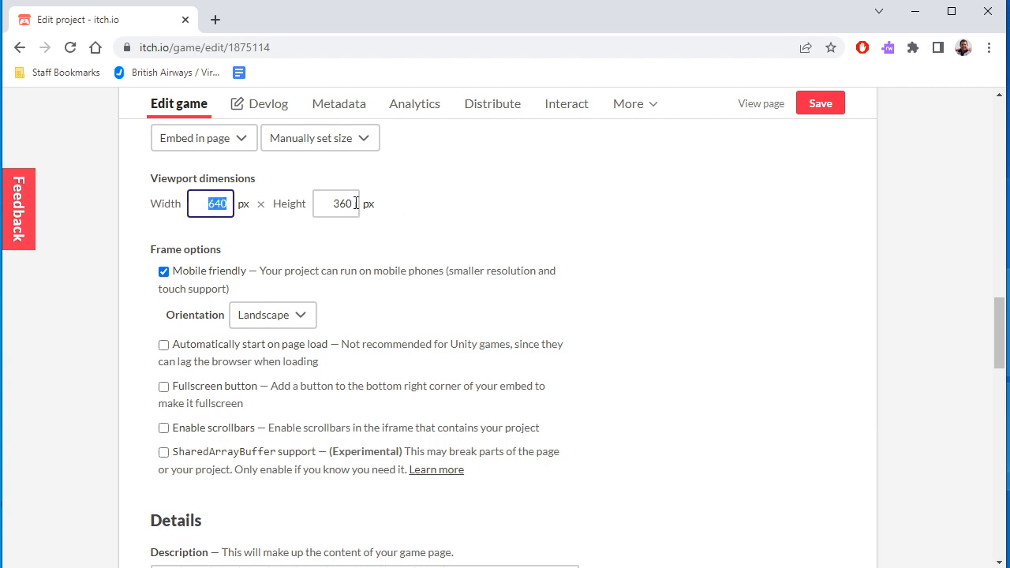
{"action": "left_click_drag", "start_coordinate": [333, 204], "coordinate": [403, 215]}
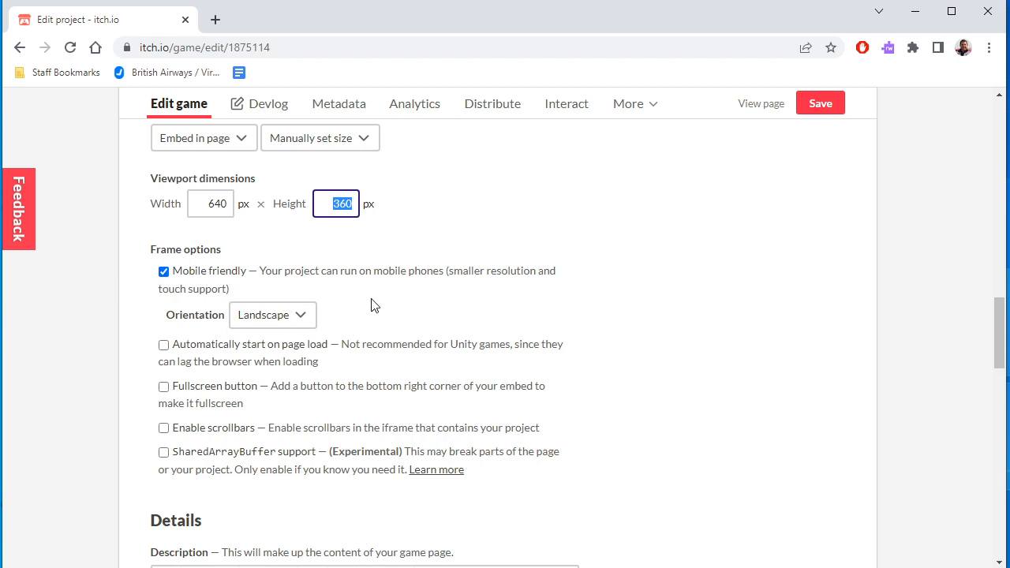
{"action": "left_click", "coordinate": [297, 320]}
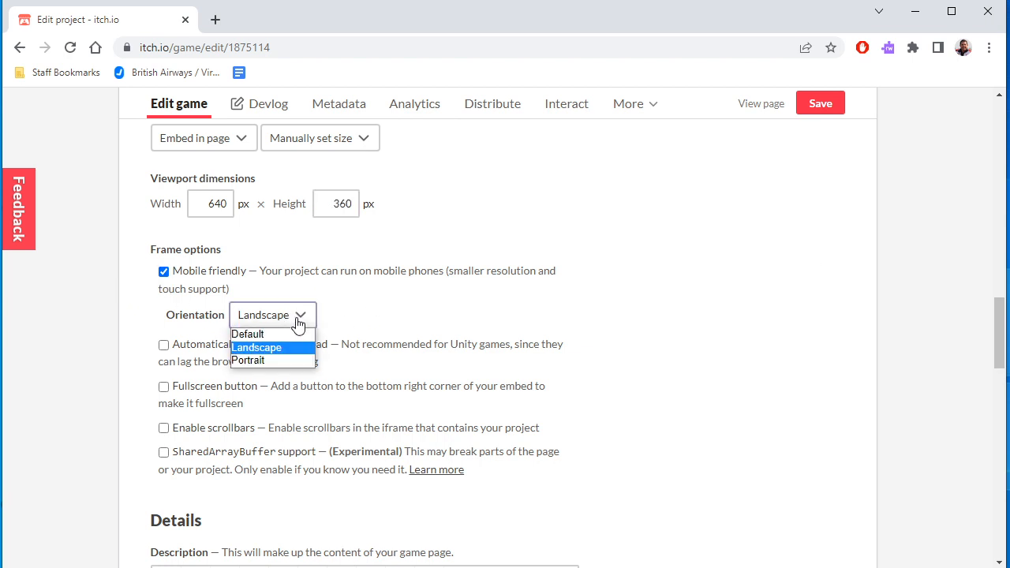
{"action": "left_click", "coordinate": [277, 349]}
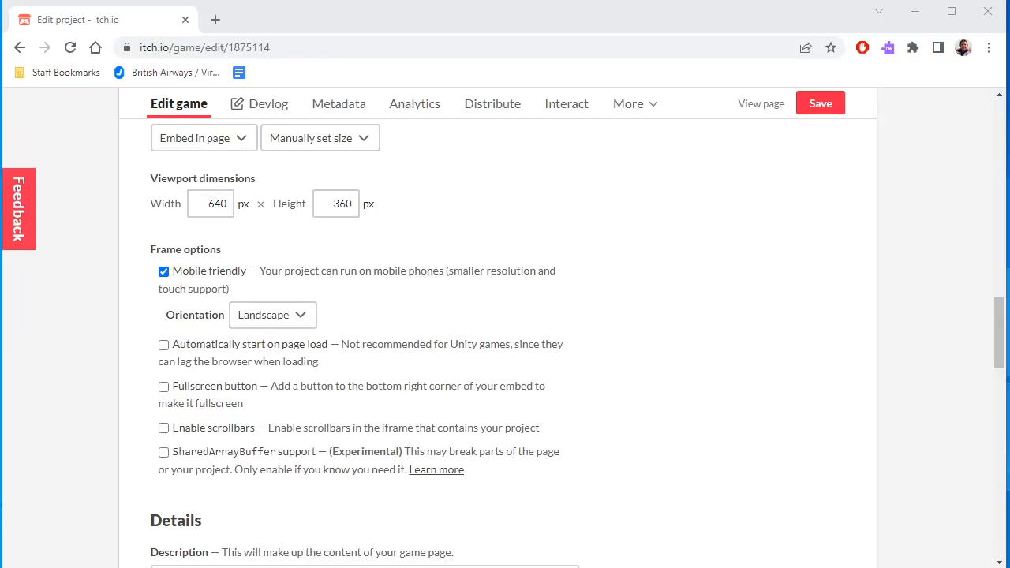
{"action": "mouse_move", "coordinate": [521, 223]}
{"action": "left_mouse_down"}
{"action": "mouse_move", "coordinate": [518, 271]}
{"action": "mouse_move", "coordinate": [547, 321]}
{"action": "mouse_move", "coordinate": [758, 320]}
{"action": "mouse_move", "coordinate": [807, 251]}
{"action": "mouse_move", "coordinate": [813, 214]}
{"action": "mouse_move", "coordinate": [527, 207]}
{"action": "left_mouse_up"}
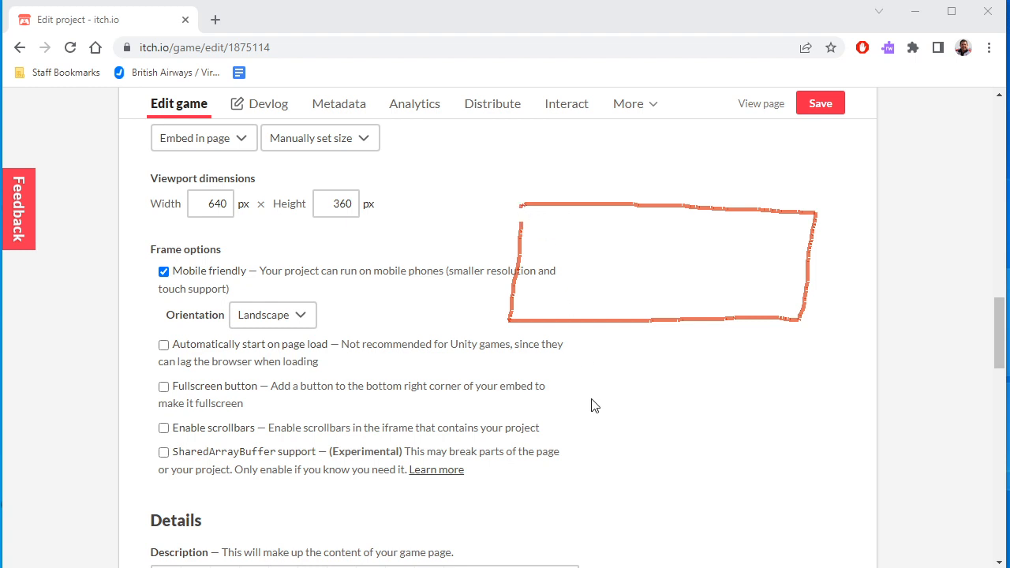
{"action": "mouse_move", "coordinate": [170, 251]}
{"action": "left_mouse_down"}
{"action": "mouse_move", "coordinate": [152, 260]}
{"action": "mouse_move", "coordinate": [170, 300]}
{"action": "mouse_move", "coordinate": [186, 254]}
{"action": "mouse_move", "coordinate": [152, 253]}
{"action": "left_mouse_up"}
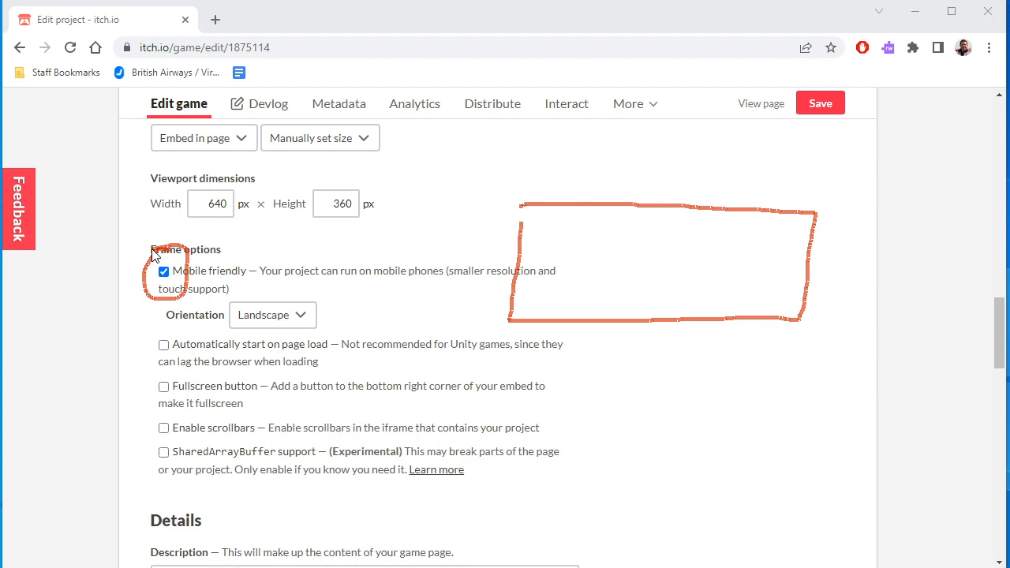
{"action": "mouse_move", "coordinate": [303, 288]}
{"action": "left_mouse_down"}
{"action": "mouse_move", "coordinate": [249, 291]}
{"action": "mouse_move", "coordinate": [249, 339]}
{"action": "mouse_move", "coordinate": [308, 295]}
{"action": "left_mouse_up"}
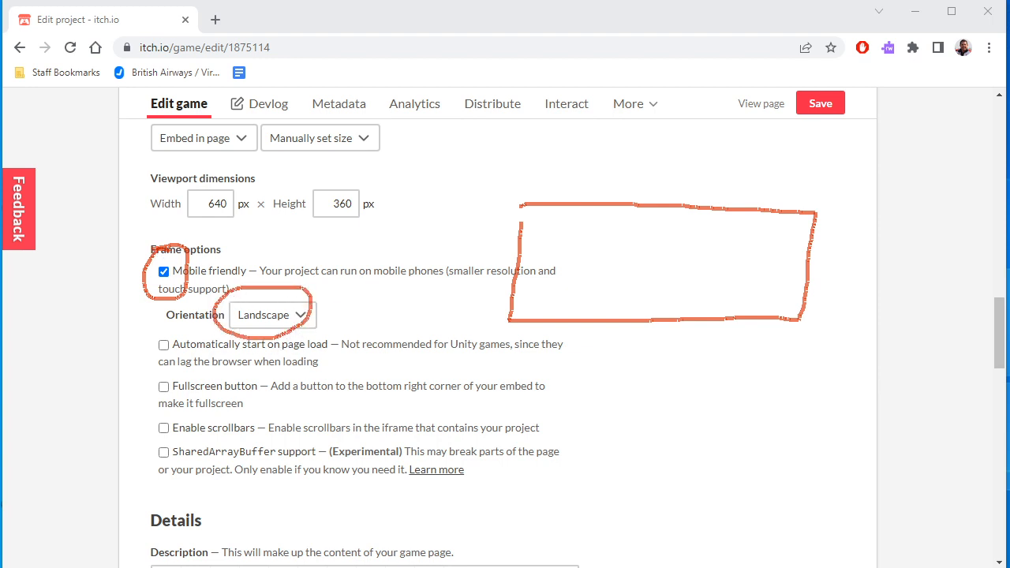
- Review the project's description, genre, tags, app store links, download instructions and community settings
{"action": "scroll", "coordinate": [339, 295], "scroll_direction": "down", "scroll_amount": 3}
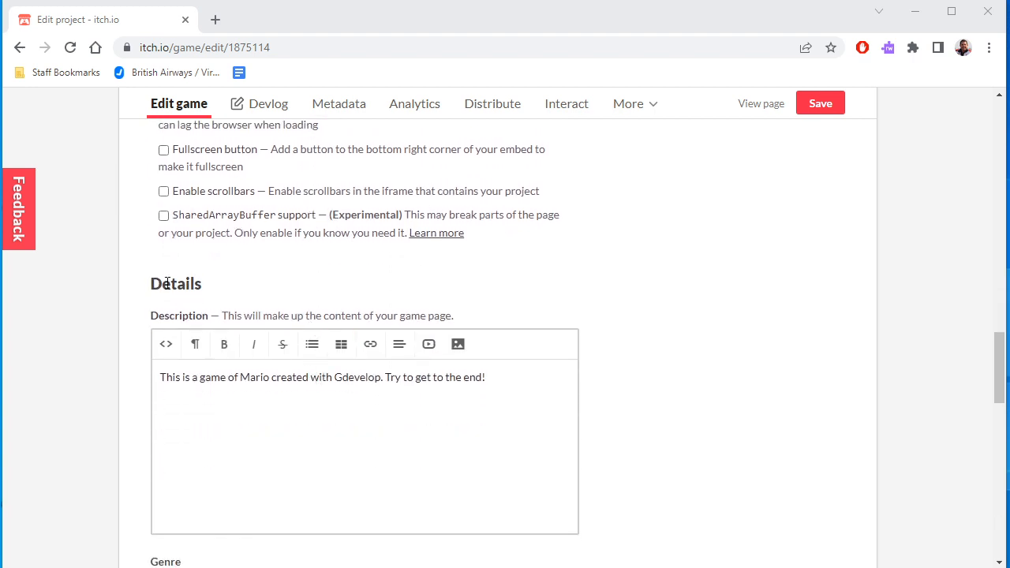
{"action": "scroll", "coordinate": [253, 350], "scroll_direction": "down", "scroll_amount": 2}
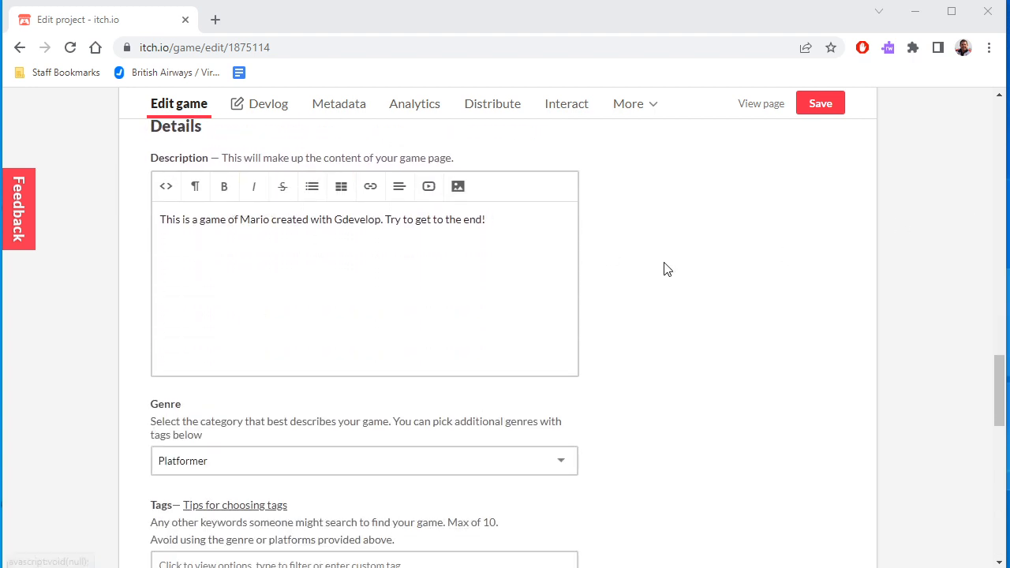
{"action": "left_click_drag", "start_coordinate": [507, 217], "coordinate": [133, 240]}
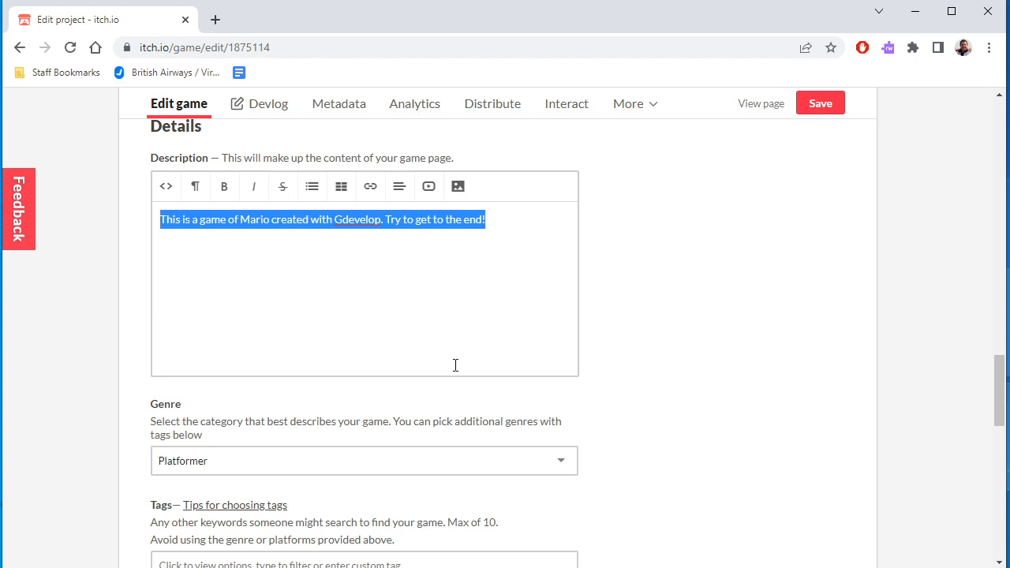
{"action": "scroll", "coordinate": [456, 365], "scroll_direction": "down", "scroll_amount": 2}
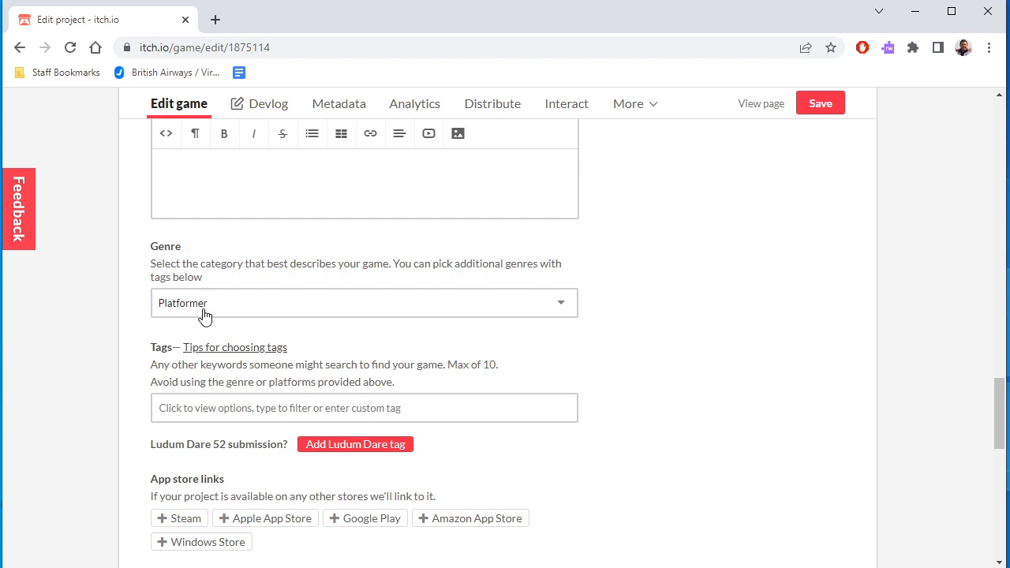
{"action": "scroll", "coordinate": [128, 411], "scroll_direction": "down", "scroll_amount": 1}
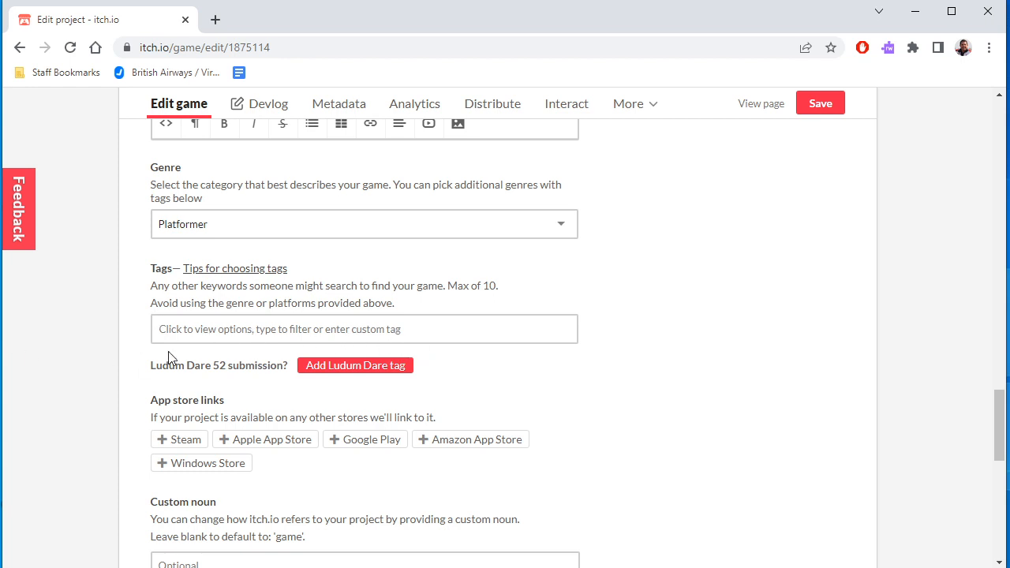
{"action": "scroll", "coordinate": [168, 358], "scroll_direction": "down", "scroll_amount": 3}
{"action": "scroll", "coordinate": [134, 377], "scroll_direction": "down", "scroll_amount": 2}
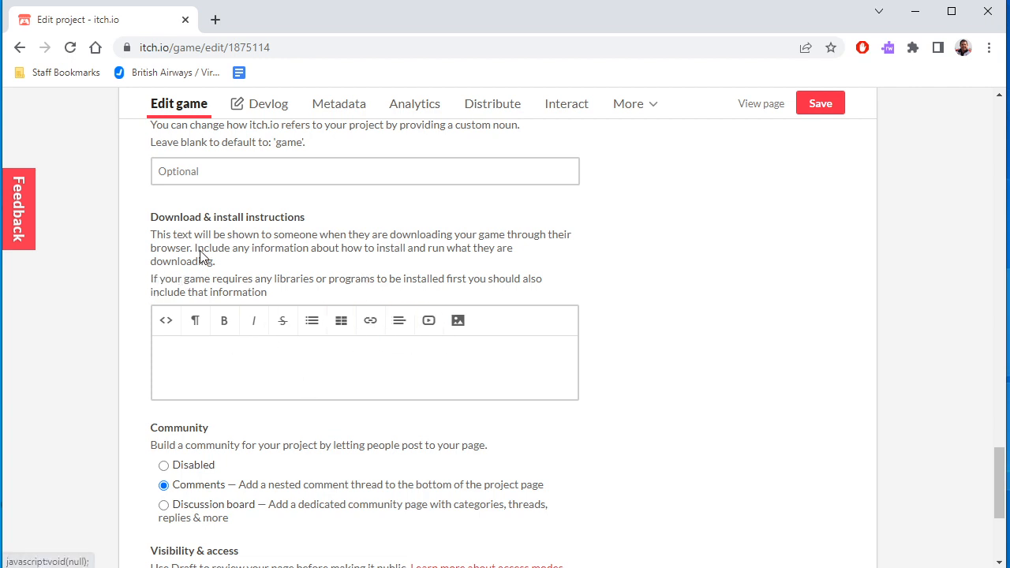
{"action": "scroll", "coordinate": [310, 394], "scroll_direction": "down", "scroll_amount": 1}
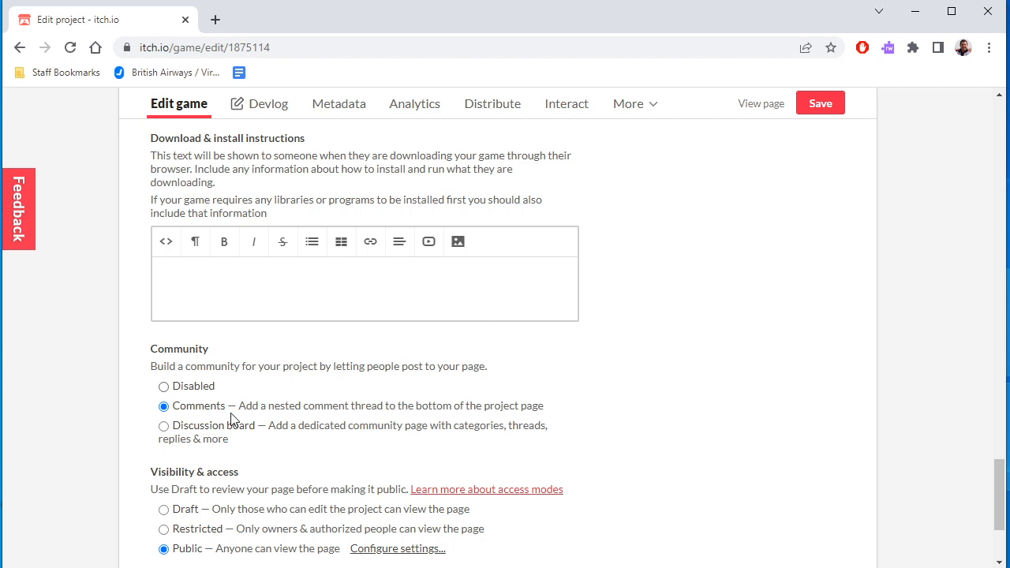
- Set the project's visibility and access to Draft and save the project
{"action": "scroll", "coordinate": [135, 509], "scroll_direction": "down", "scroll_amount": 1}
{"action": "scroll", "coordinate": [135, 509], "scroll_direction": "down", "scroll_amount": 1}
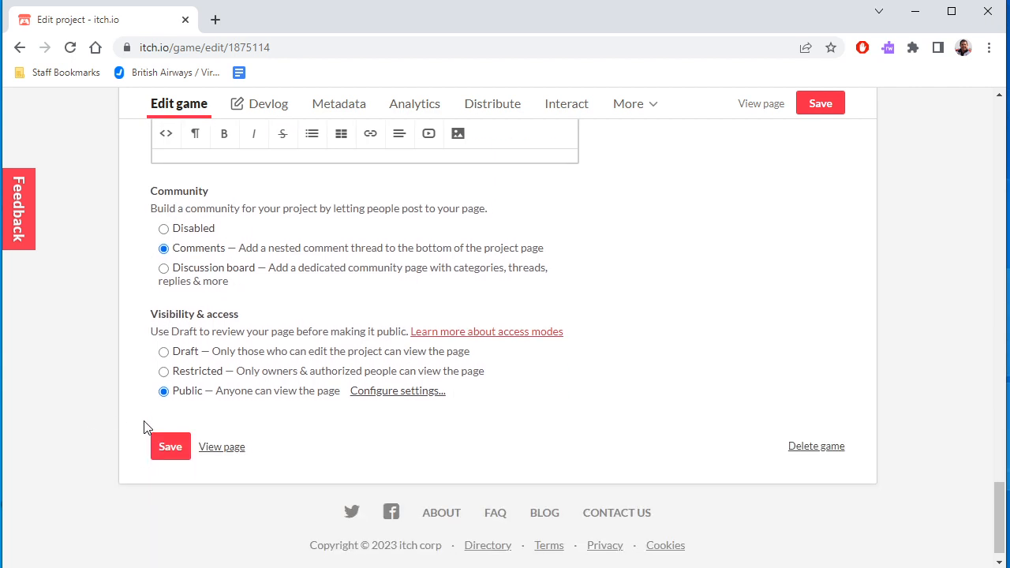
{"action": "left_click", "coordinate": [163, 353]}
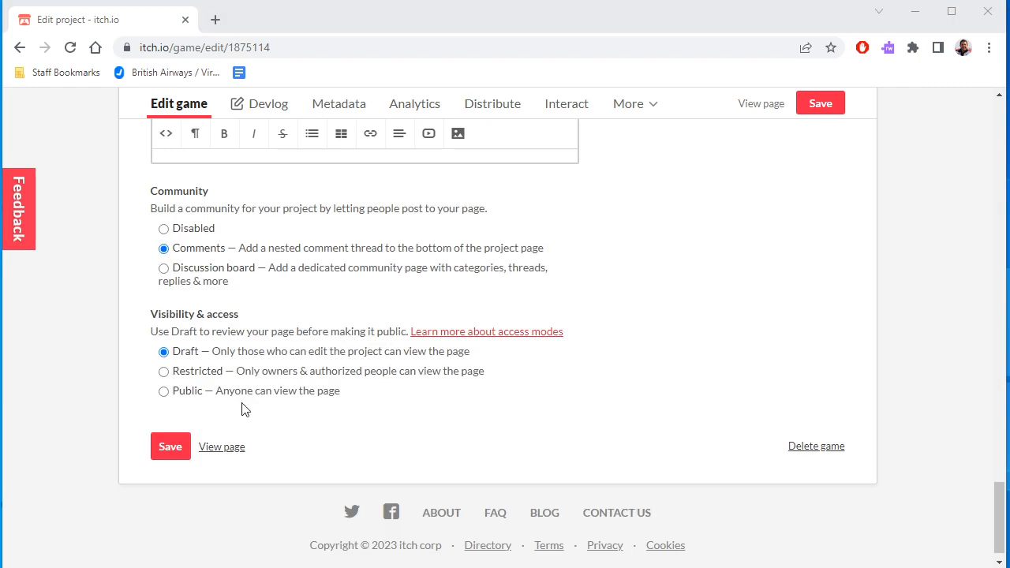
{"action": "mouse_move", "coordinate": [61, 398]}
{"action": "left_mouse_down"}
{"action": "mouse_move", "coordinate": [147, 397]}
{"action": "mouse_move", "coordinate": [141, 388]}
{"action": "mouse_move", "coordinate": [147, 413]}
{"action": "mouse_move", "coordinate": [237, 389]}
{"action": "mouse_move", "coordinate": [422, 382]}
{"action": "mouse_move", "coordinate": [528, 393]}
{"action": "left_mouse_up"}
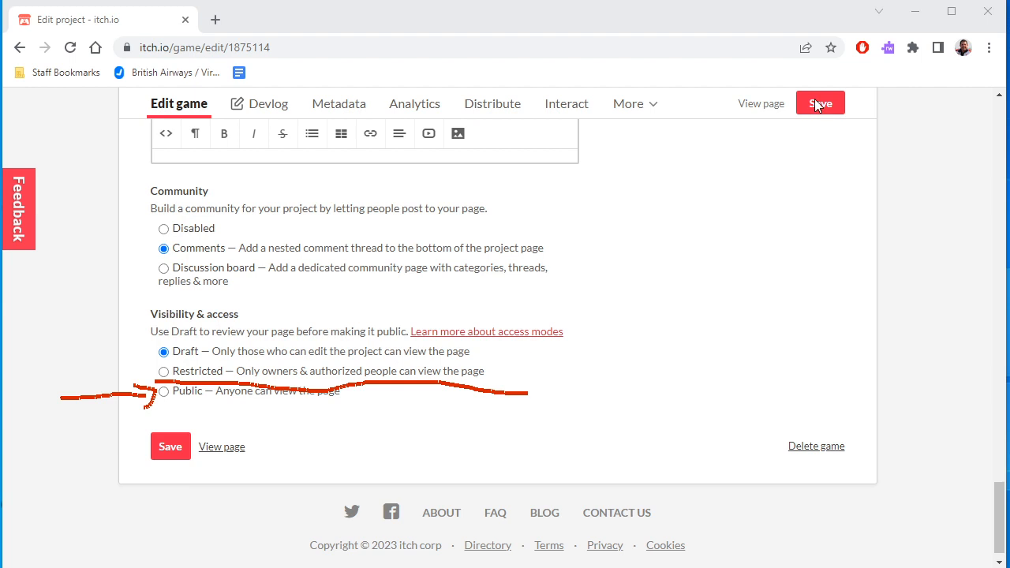
{"action": "mouse_move", "coordinate": [166, 408]}
{"action": "left_mouse_down"}
{"action": "mouse_move", "coordinate": [277, 414]}
{"action": "mouse_move", "coordinate": [531, 400]}
{"action": "left_mouse_up"}
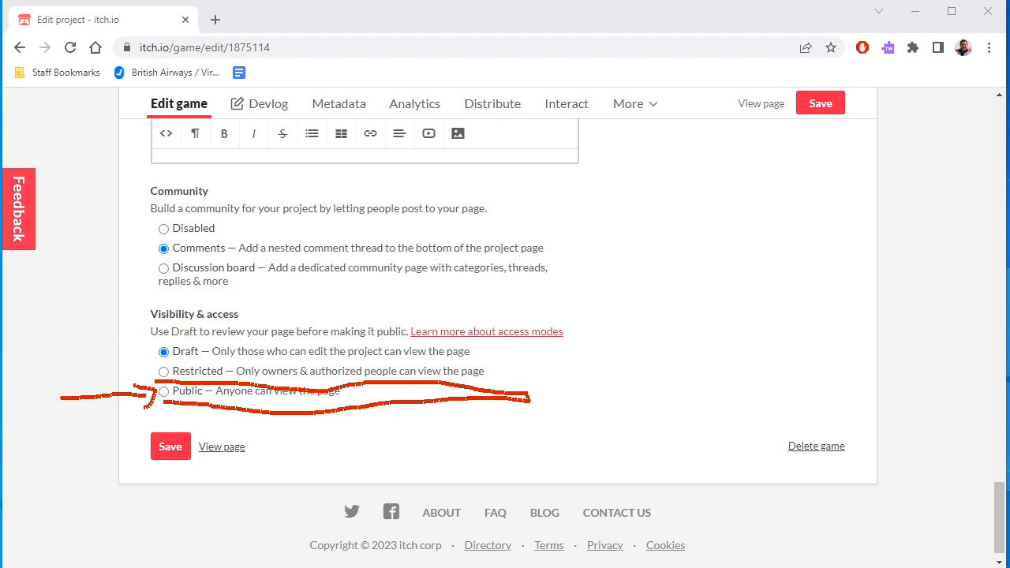
{"action": "key", "text": "Escape"}
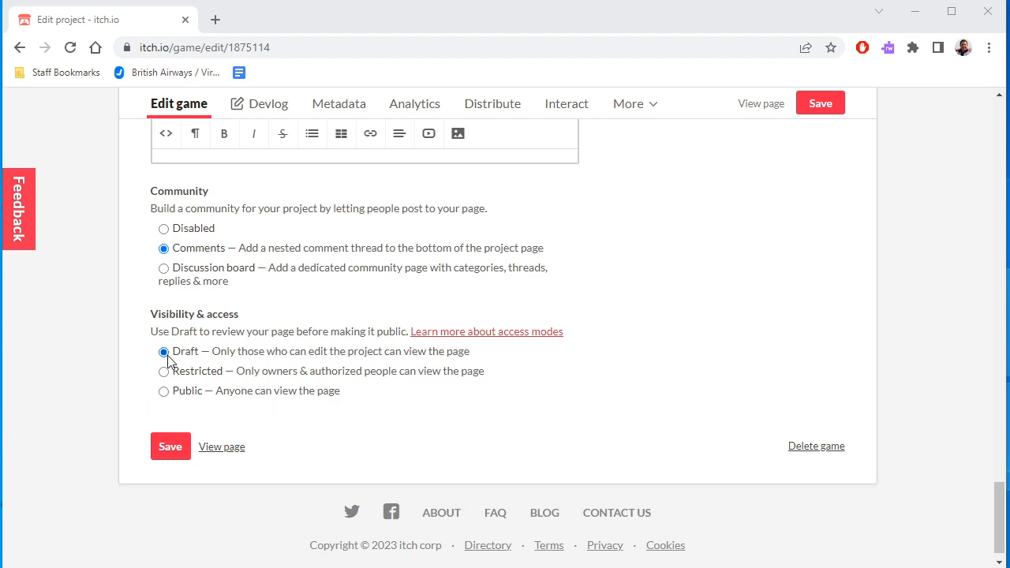
{"action": "left_click", "coordinate": [170, 446]}
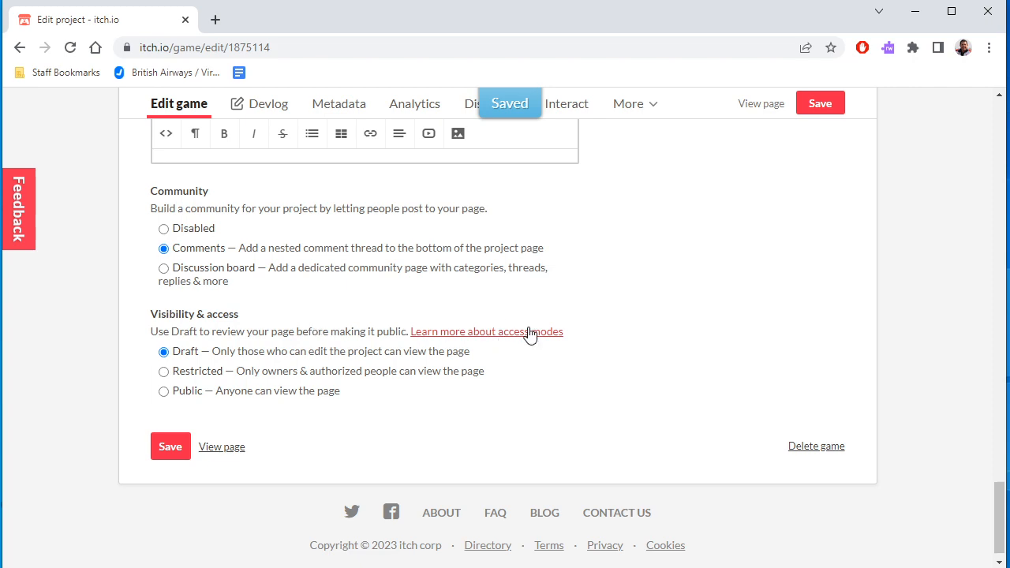
- Return to the Creator Dashboard and reopen the mario project for editing
{"action": "scroll", "coordinate": [577, 369], "scroll_direction": "up", "scroll_amount": 20}
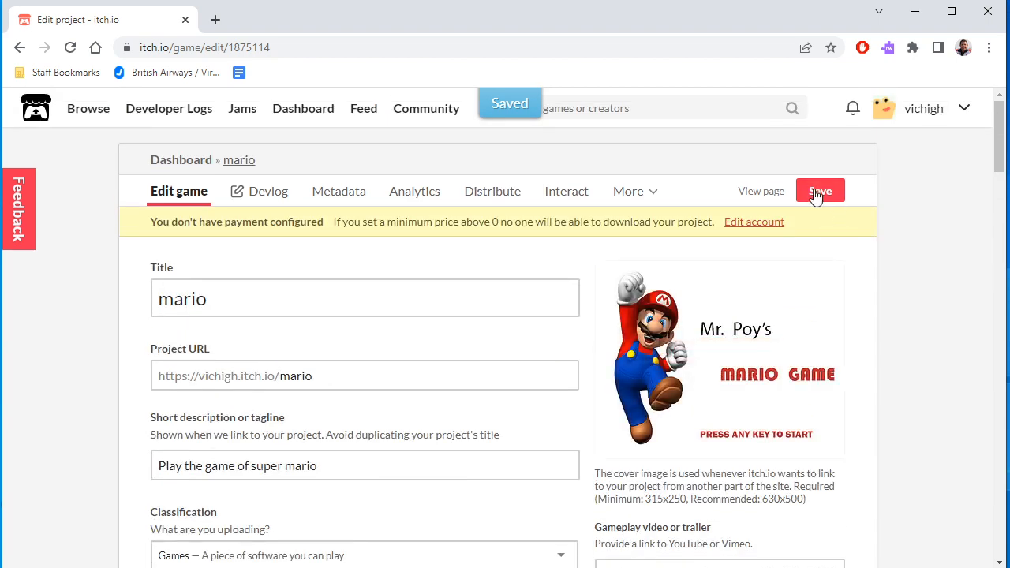
{"action": "left_click", "coordinate": [964, 109]}
{"action": "left_click", "coordinate": [885, 268]}
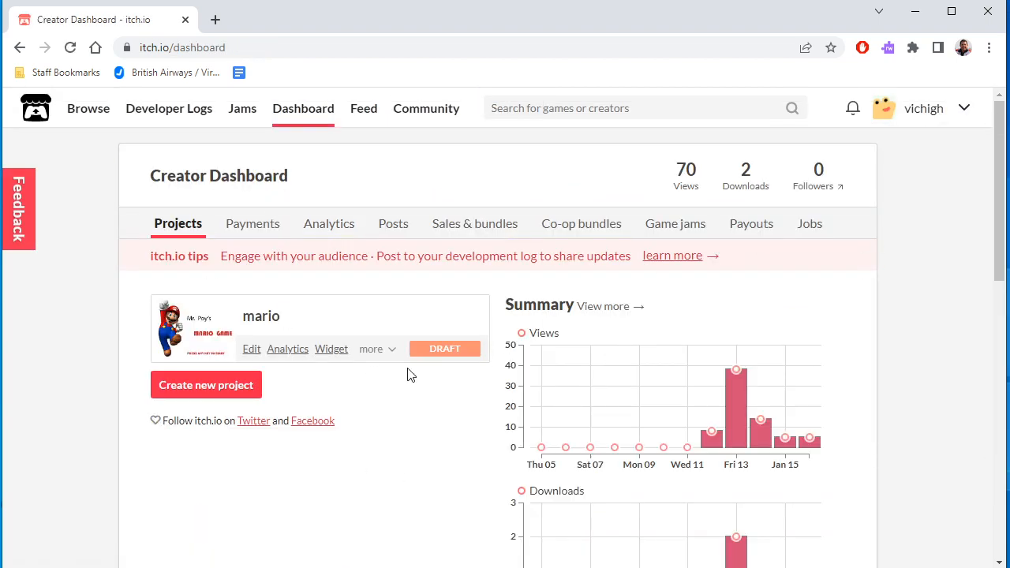
{"action": "left_click", "coordinate": [250, 349]}
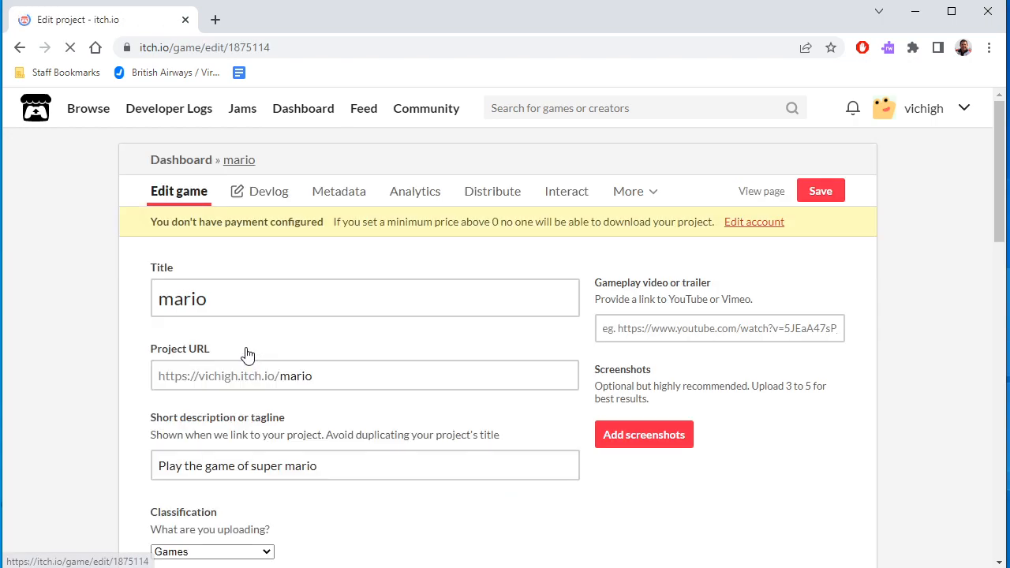
- Change the mario project's visibility and access to Public so anyone can view the page
{"action": "scroll", "coordinate": [319, 391], "scroll_direction": "down", "scroll_amount": 5}
{"action": "scroll", "coordinate": [319, 391], "scroll_direction": "down", "scroll_amount": 20}
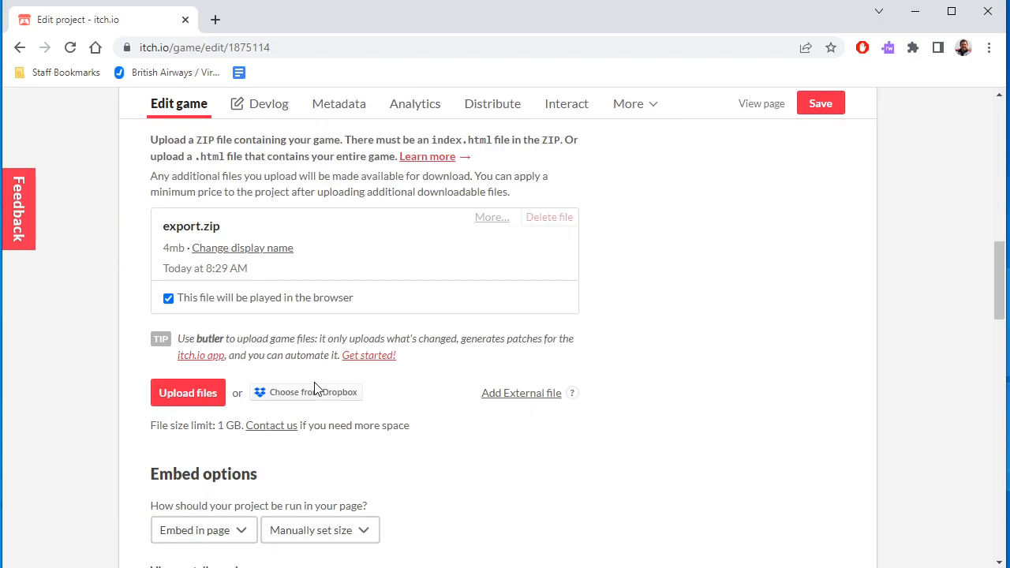
{"action": "scroll", "coordinate": [297, 388], "scroll_direction": "down", "scroll_amount": 3}
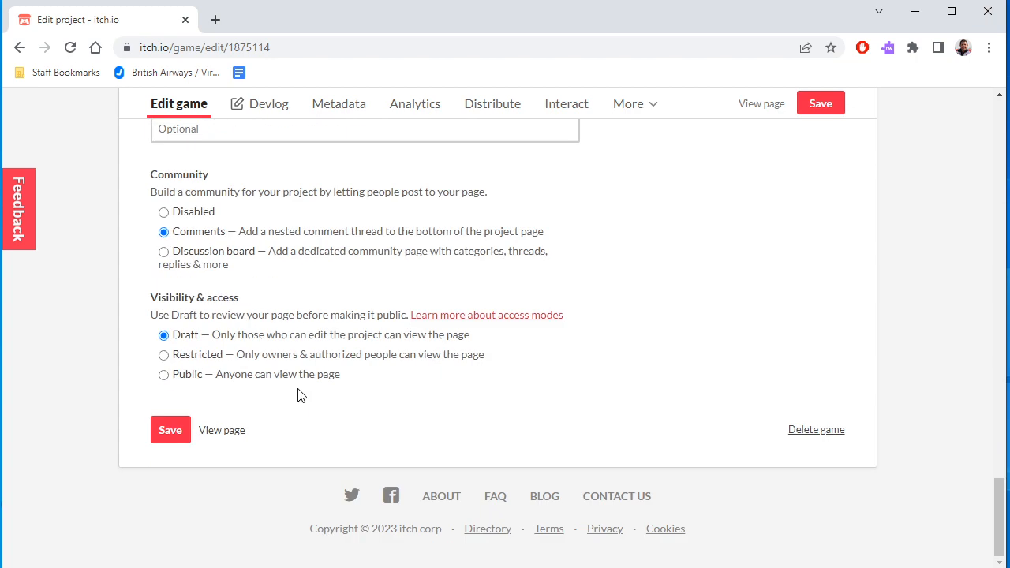
{"action": "left_click", "coordinate": [163, 375]}
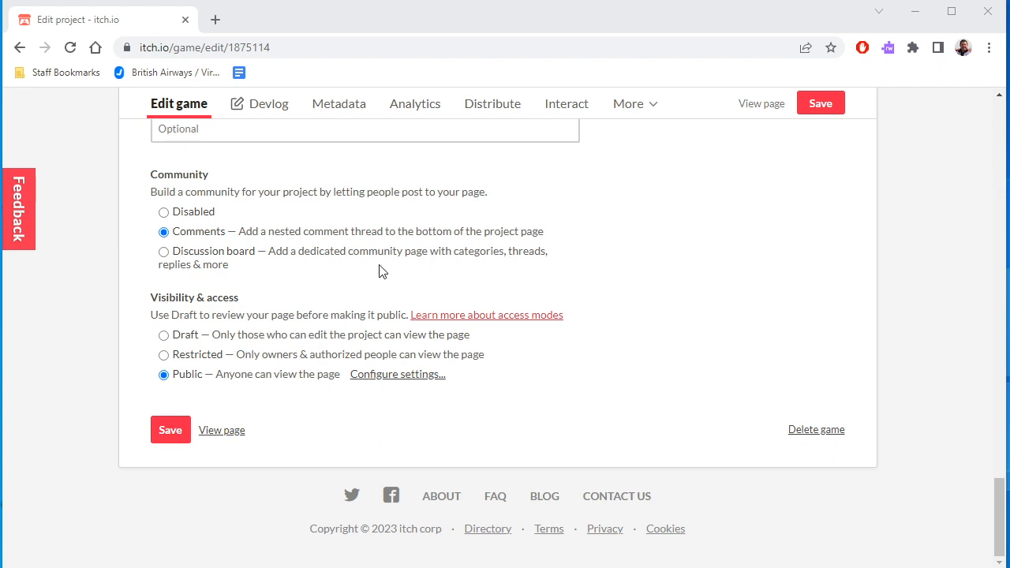
{"action": "mouse_move", "coordinate": [76, 375]}
{"action": "left_mouse_down"}
{"action": "mouse_move", "coordinate": [198, 360]}
{"action": "mouse_move", "coordinate": [506, 357]}
{"action": "mouse_move", "coordinate": [427, 402]}
{"action": "mouse_move", "coordinate": [112, 404]}
{"action": "mouse_move", "coordinate": [85, 374]}
{"action": "left_mouse_up"}
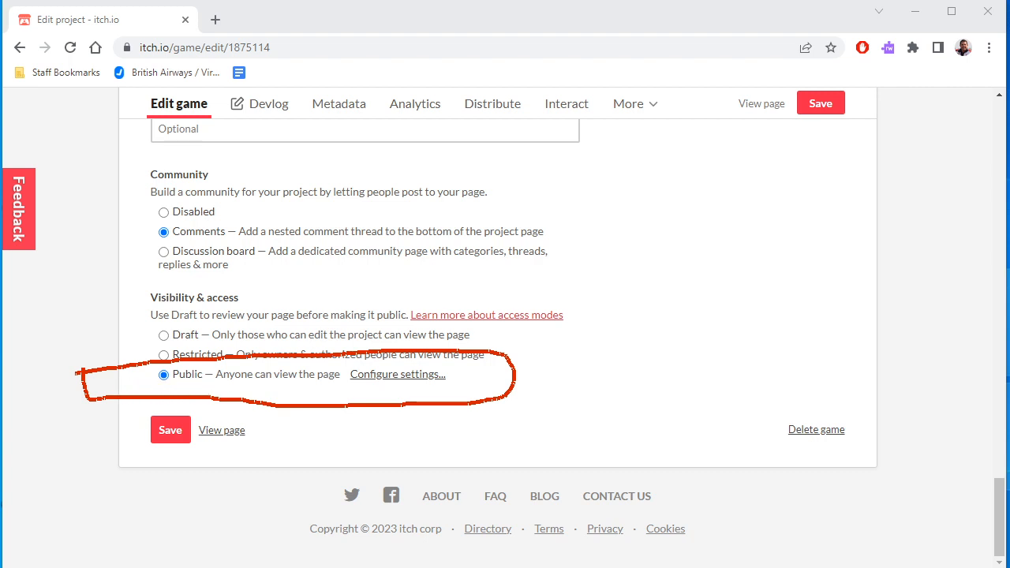
- Save the mario project with its public visibility and check its Project URL
{"action": "left_click", "coordinate": [170, 431]}
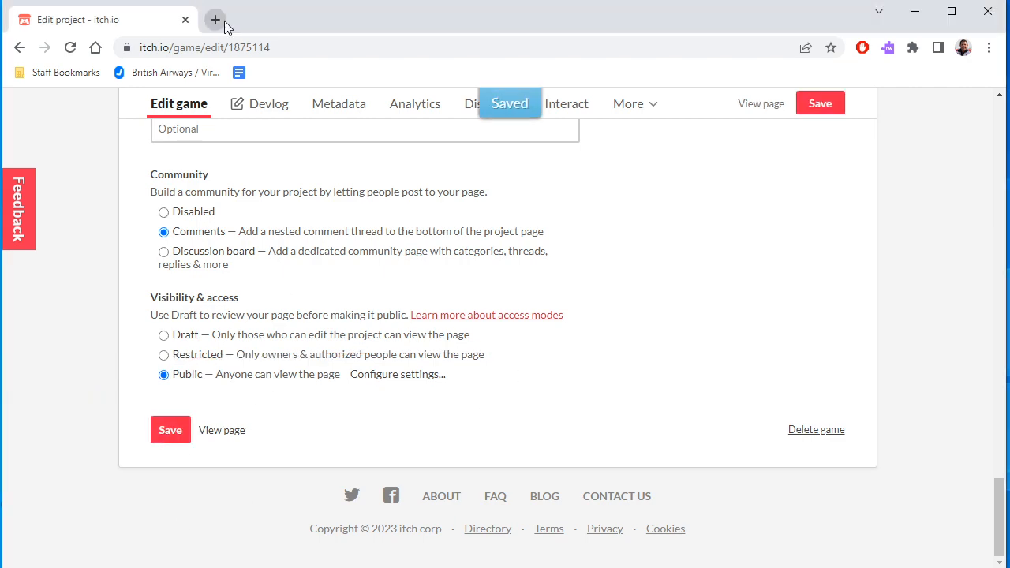
{"action": "scroll", "coordinate": [419, 300], "scroll_direction": "up", "scroll_amount": 20}
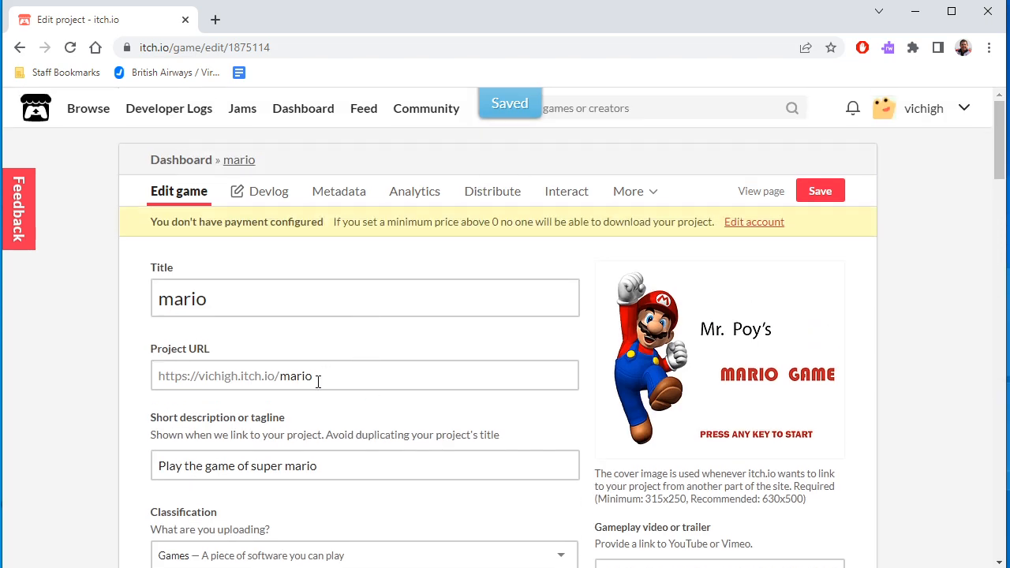
{"action": "left_click_drag", "start_coordinate": [318, 383], "coordinate": [177, 393]}
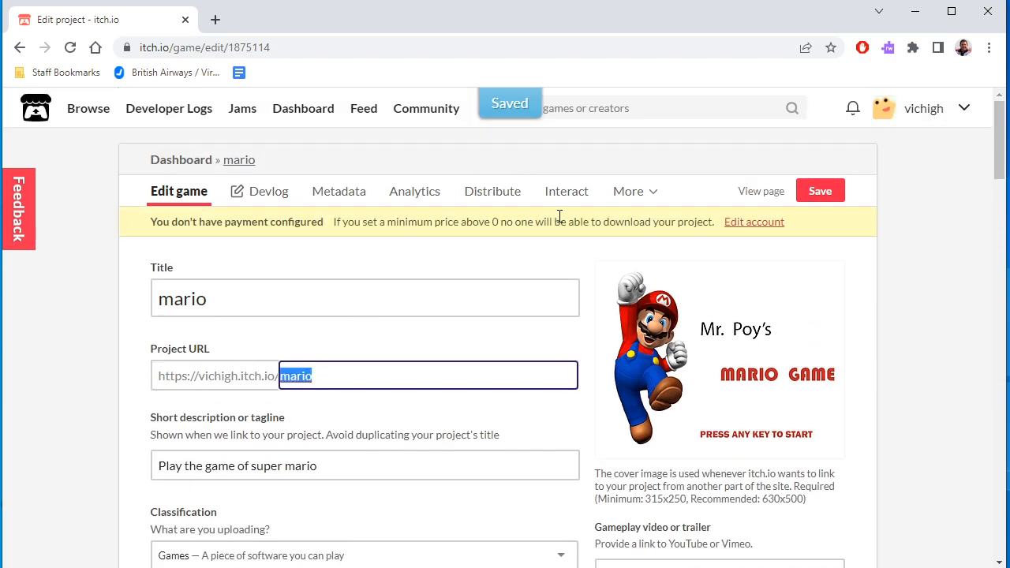
- Open the published game page at vichigh.itch.io/mario in a new browser tab
{"action": "left_click", "coordinate": [217, 20]}
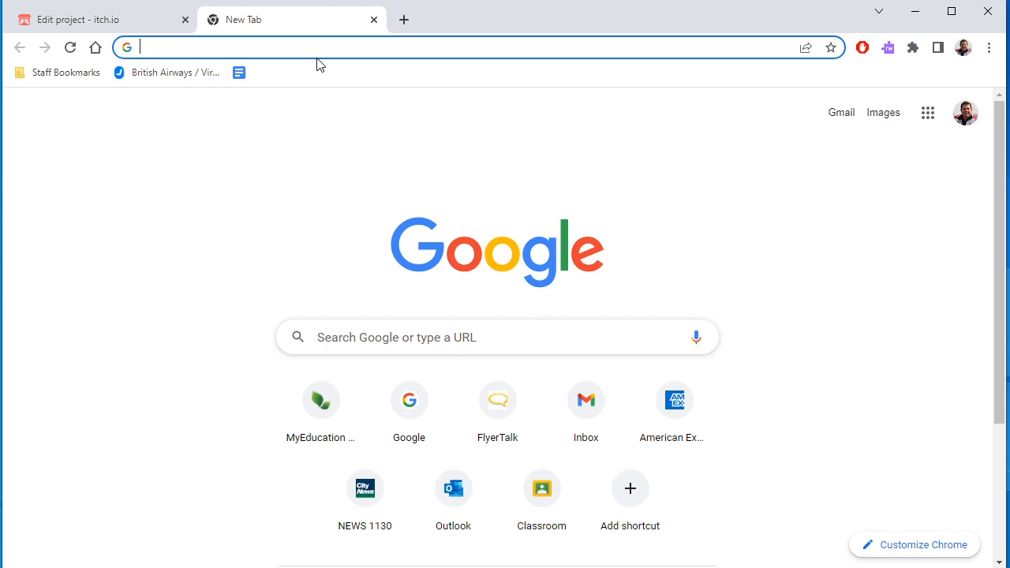
{"action": "type", "text": "vichigh"}
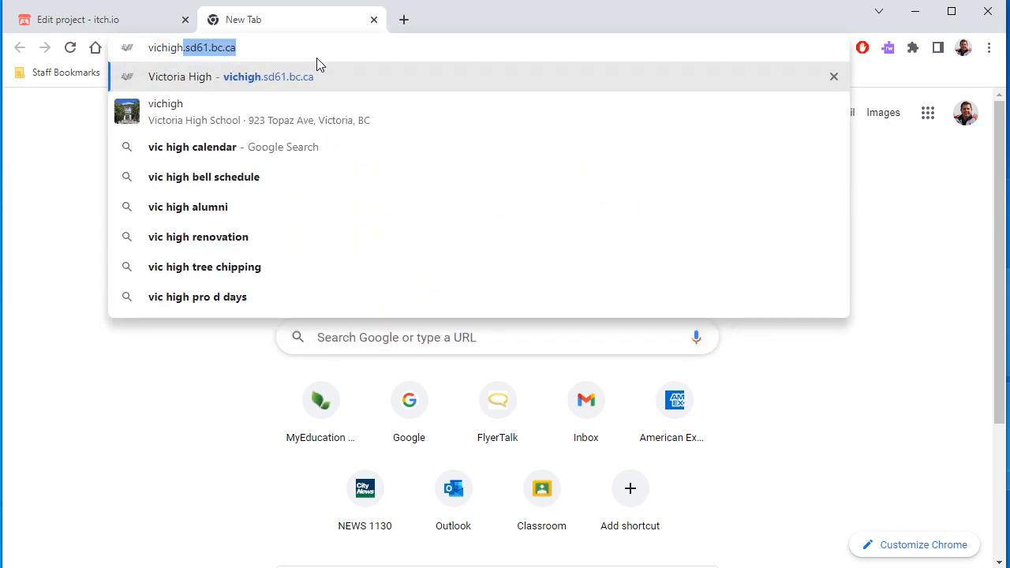
{"action": "type", "text": ".itch.io"}
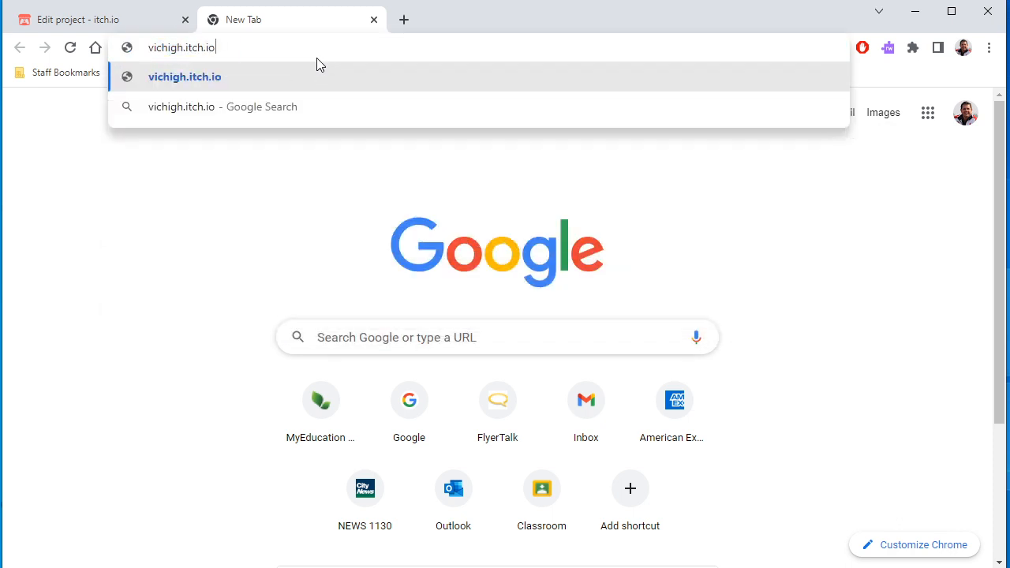
{"action": "type", "text": "/mario"}
{"action": "key", "text": "Return"}
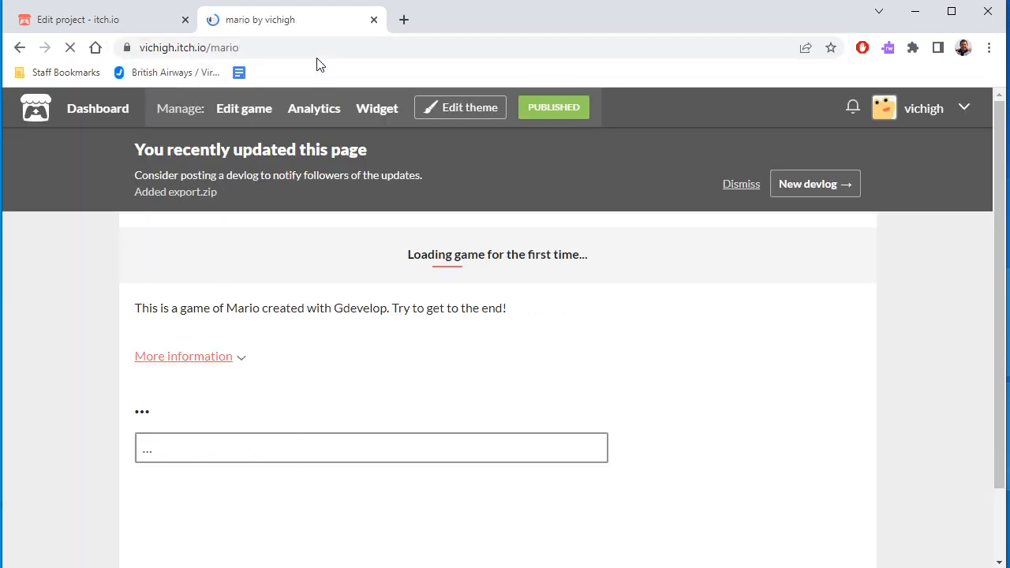